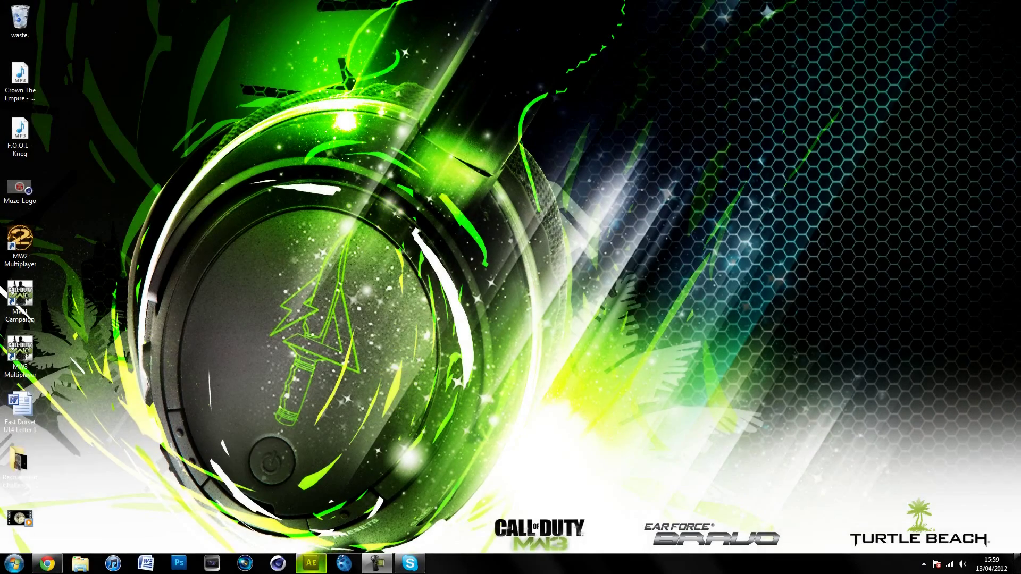
Step: Bring After Effects forward and inspect the twitch transition layer's Twitch Amount keyframes
{"action": "left_click", "coordinate": [311, 563]}
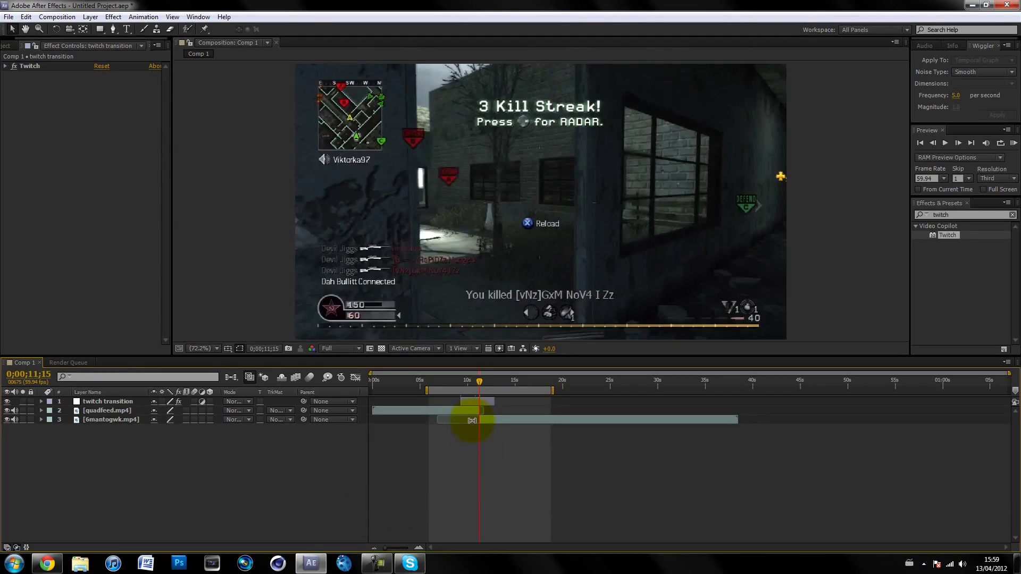
{"action": "left_click", "coordinate": [467, 401]}
{"action": "key", "text": "u"}
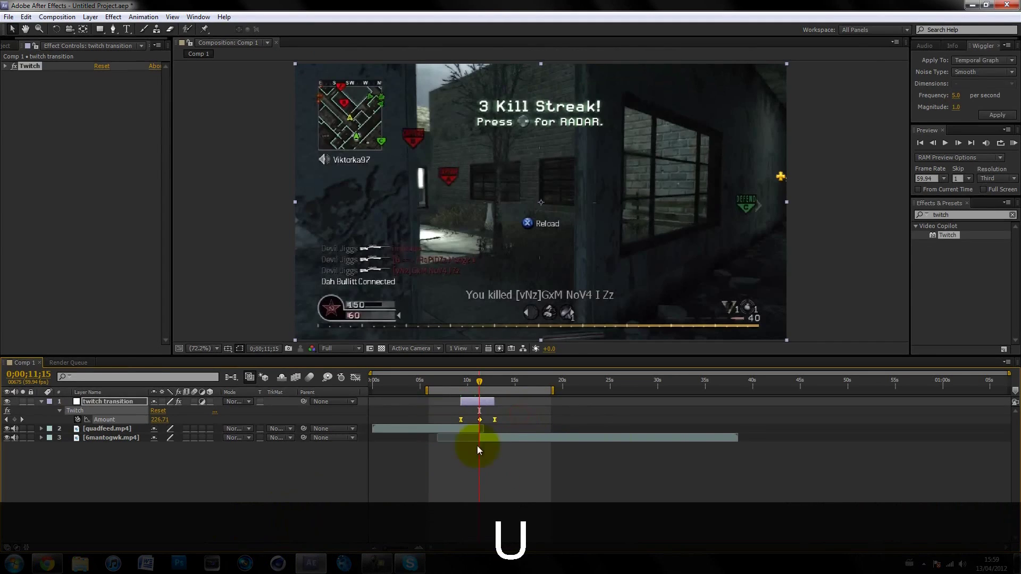
{"action": "left_click", "coordinate": [487, 478]}
{"action": "key", "text": "u"}
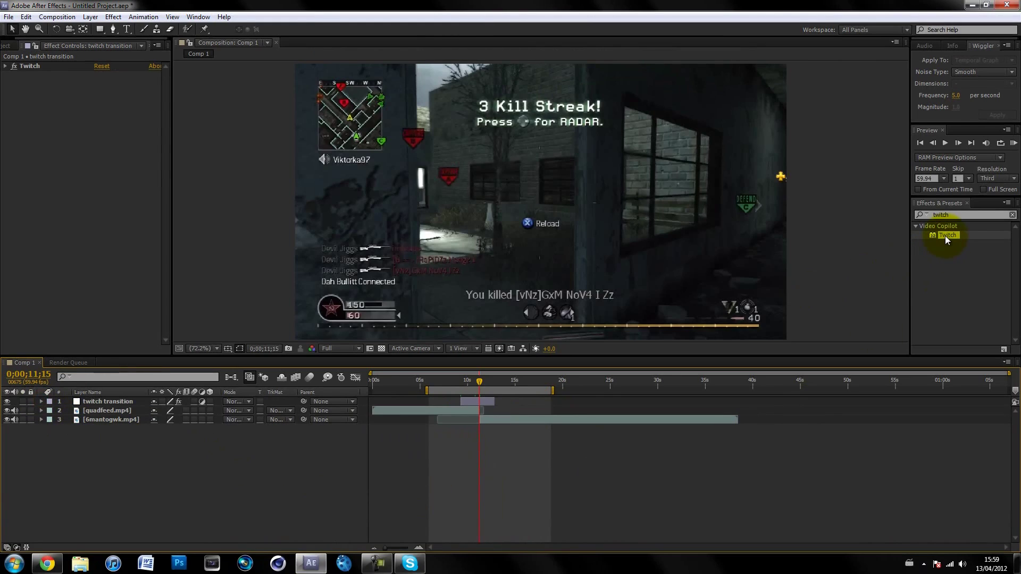
{"action": "left_click", "coordinate": [191, 484]}
Step: Step frame by frame through the existing glitch, then delete the twitch transition layer
{"action": "left_click", "coordinate": [473, 402]}
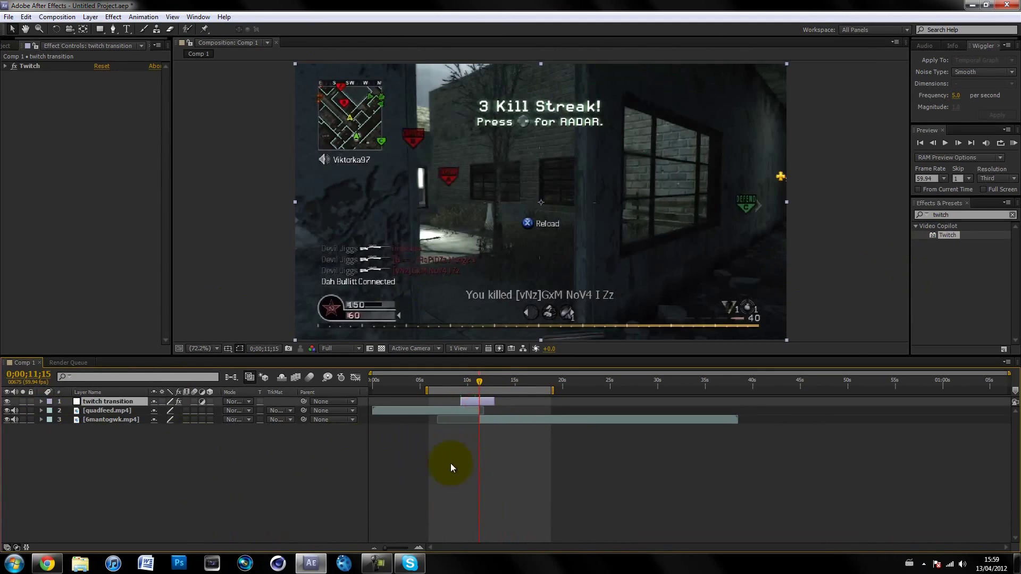
{"action": "key", "text": "Delete"}
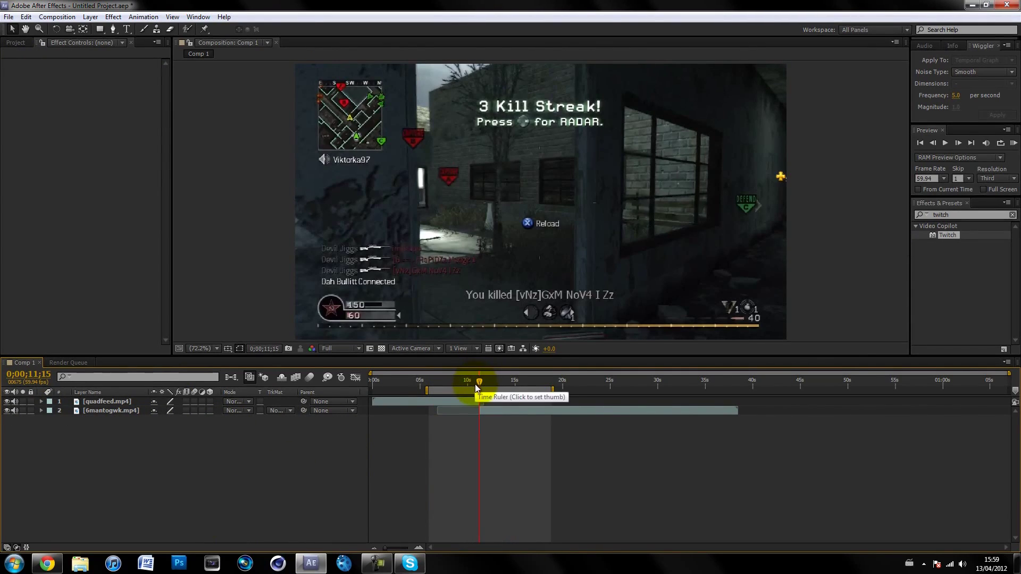
{"action": "key", "text": "ctrl+z"}
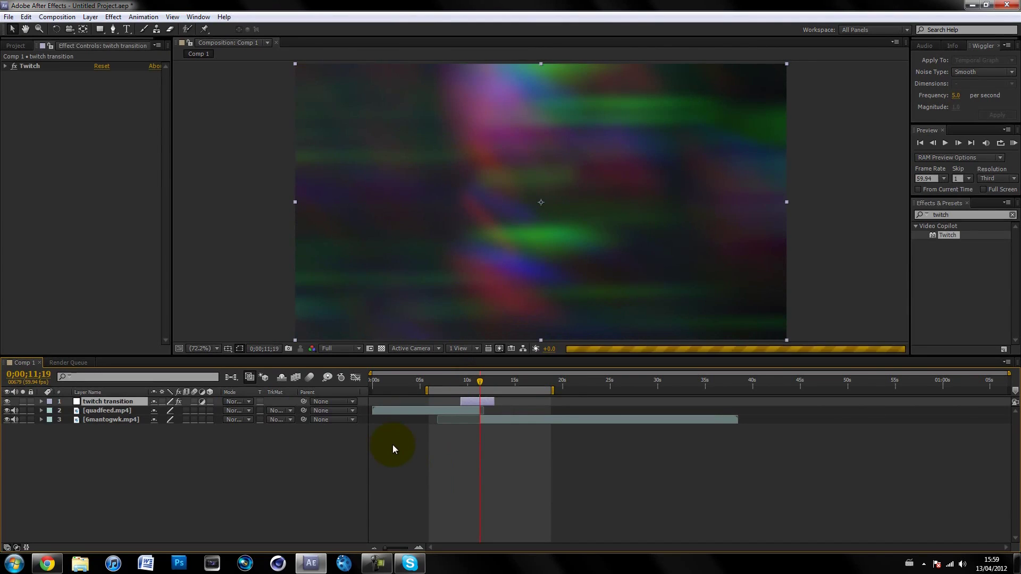
{"action": "key", "text": "Page_Down"}
{"action": "key", "text": "Page_Down"}
{"action": "key", "text": "Page_Down"}
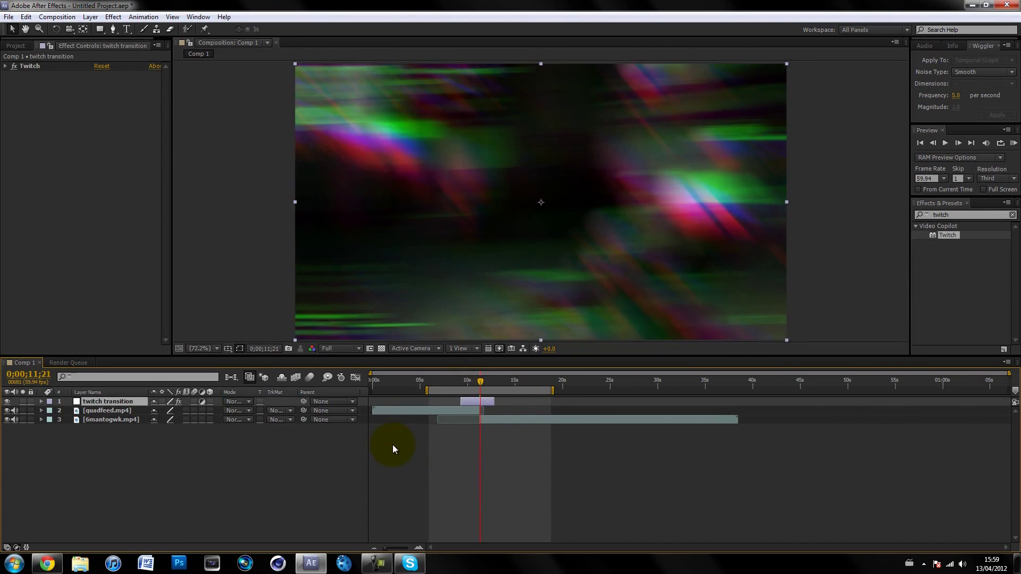
{"action": "key", "text": "Page_Up"}
{"action": "key", "text": "Page_Up"}
{"action": "key", "text": "Page_Up"}
{"action": "key", "text": "Page_Up"}
{"action": "key", "text": "Page_Up"}
{"action": "key", "text": "Page_Up"}
{"action": "key", "text": "Page_Up"}
{"action": "key", "text": "Page_Up"}
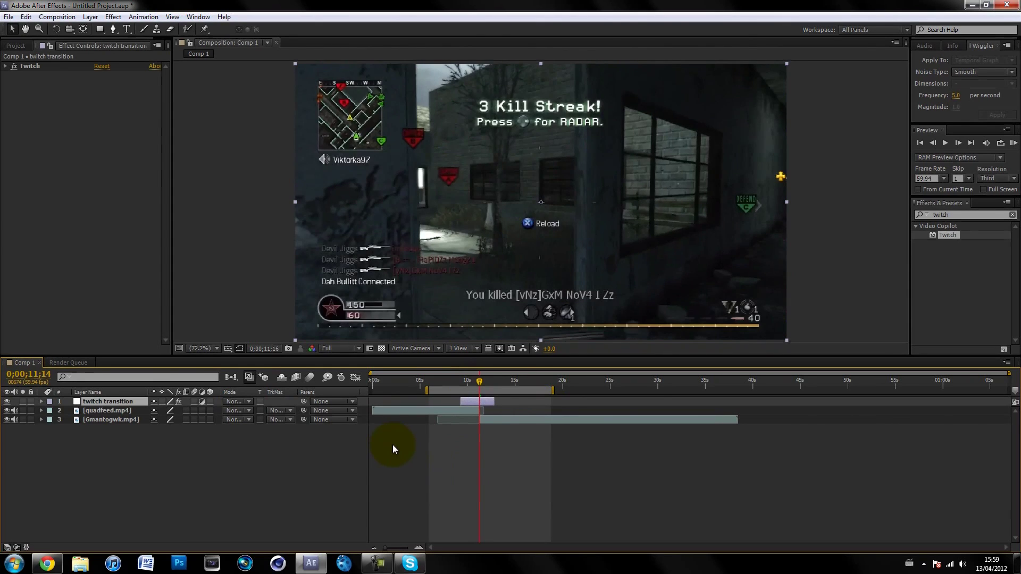
{"action": "key", "text": "Page_Down"}
{"action": "key", "text": "Page_Down"}
{"action": "key", "text": "Page_Down"}
{"action": "key", "text": "Page_Down"}
{"action": "key", "text": "Page_Down"}
{"action": "key", "text": "Page_Down"}
{"action": "key", "text": "Page_Down"}
{"action": "key", "text": "Page_Down"}
{"action": "key", "text": "Page_Down"}
{"action": "key", "text": "Page_Down"}
{"action": "key", "text": "Page_Down"}
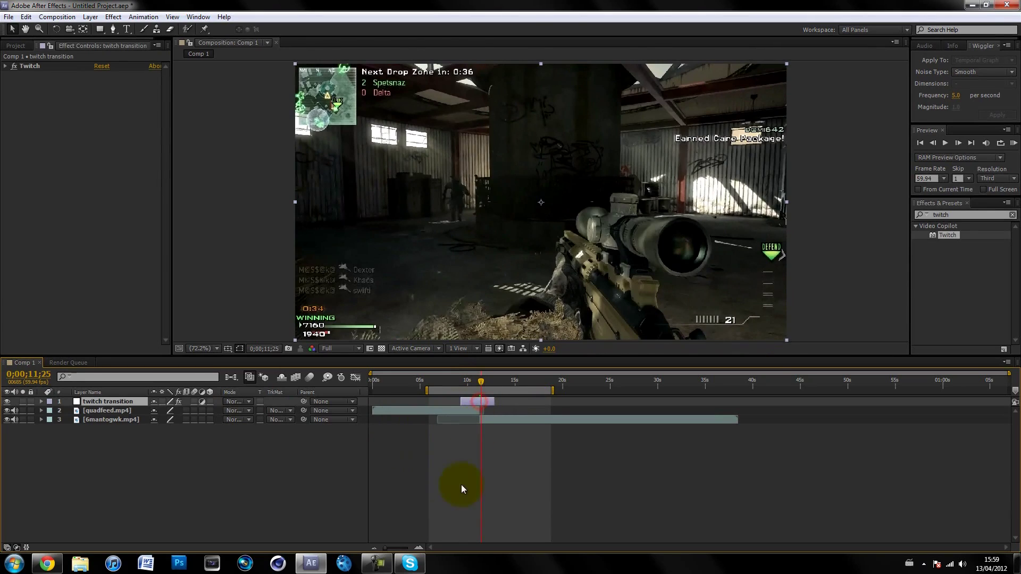
{"action": "key", "text": "Delete"}
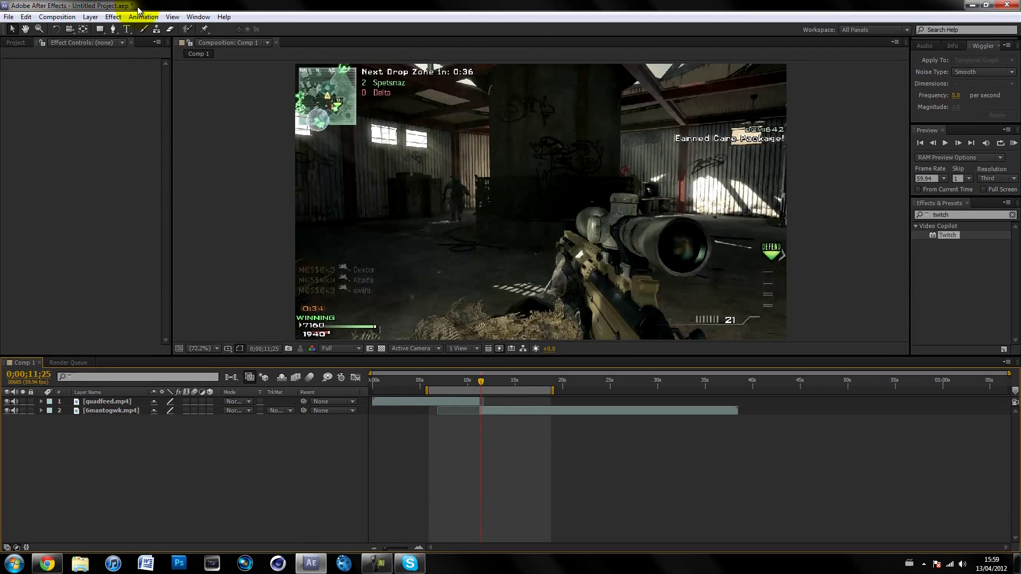
Step: Create a new adjustment layer in Comp 1 with Ctrl+Alt+Y
{"action": "left_click", "coordinate": [113, 16]}
{"action": "mouse_move", "coordinate": [93, 18]}
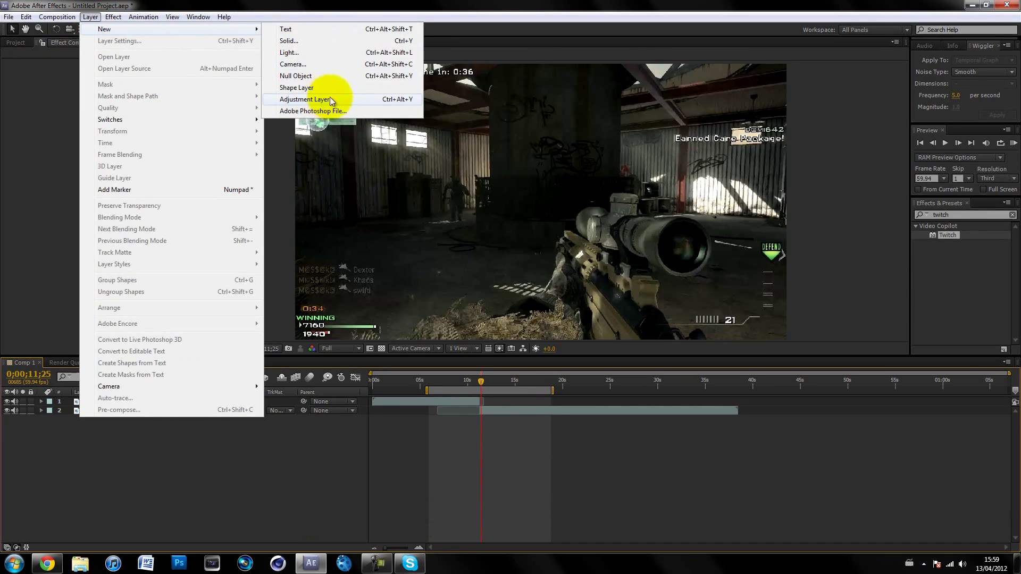
{"action": "left_click", "coordinate": [371, 5]}
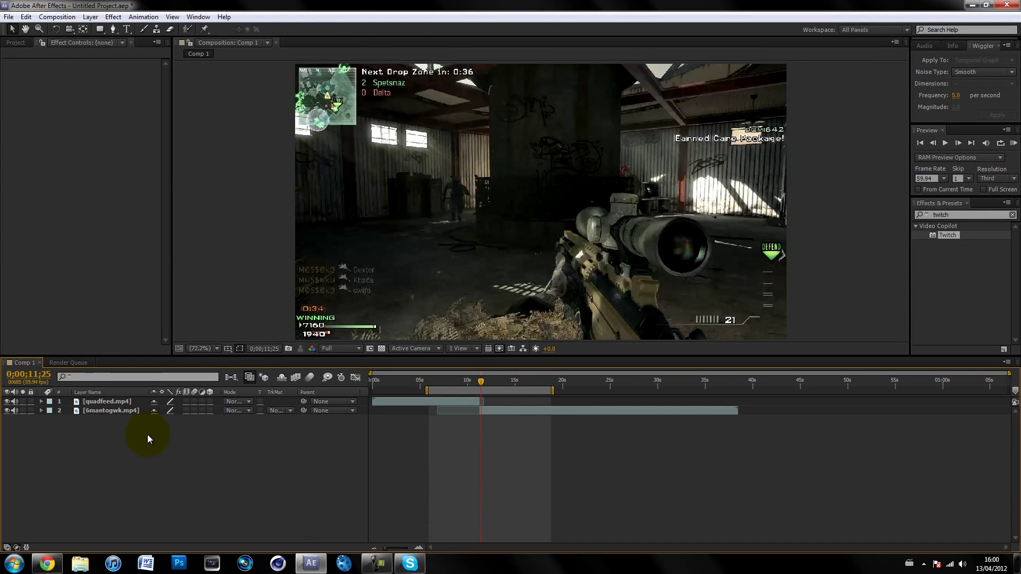
{"action": "key", "text": "ctrl+alt+y"}
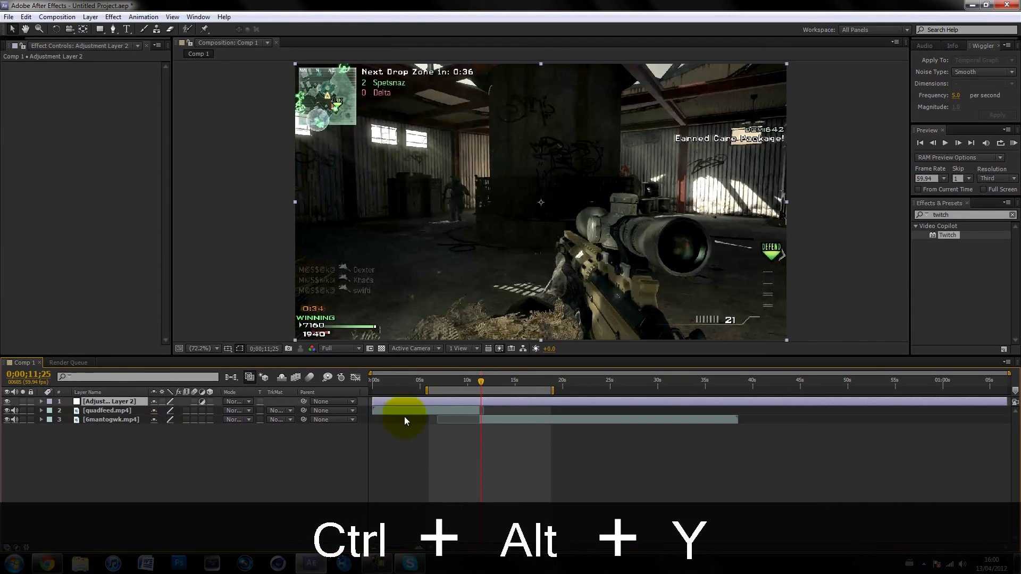
Step: Trim the adjustment layer to start near 0;00;08;20 and end at 14 seconds
{"action": "left_click", "coordinate": [454, 382]}
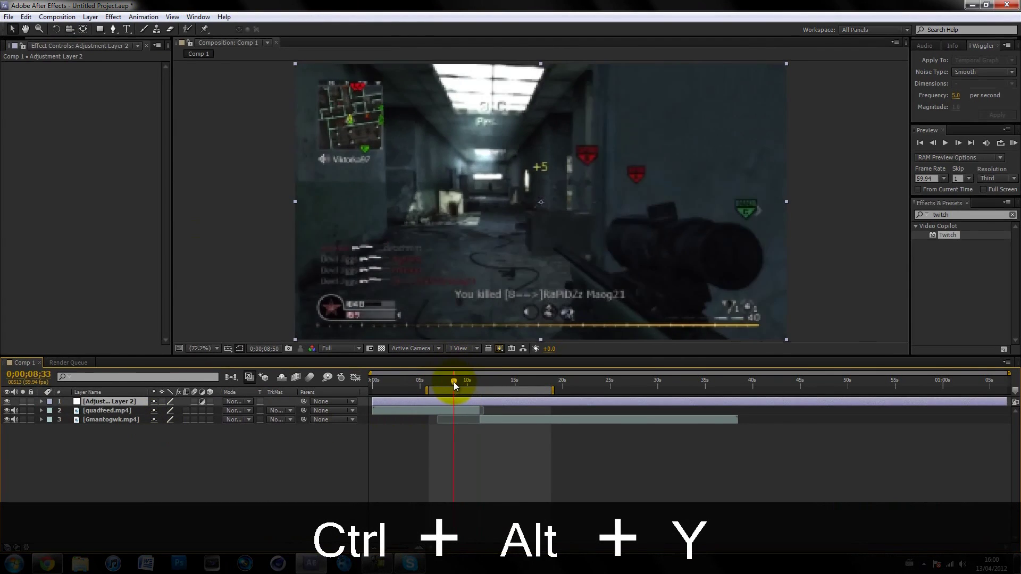
{"action": "left_click_drag", "start_coordinate": [454, 382], "coordinate": [451, 382]}
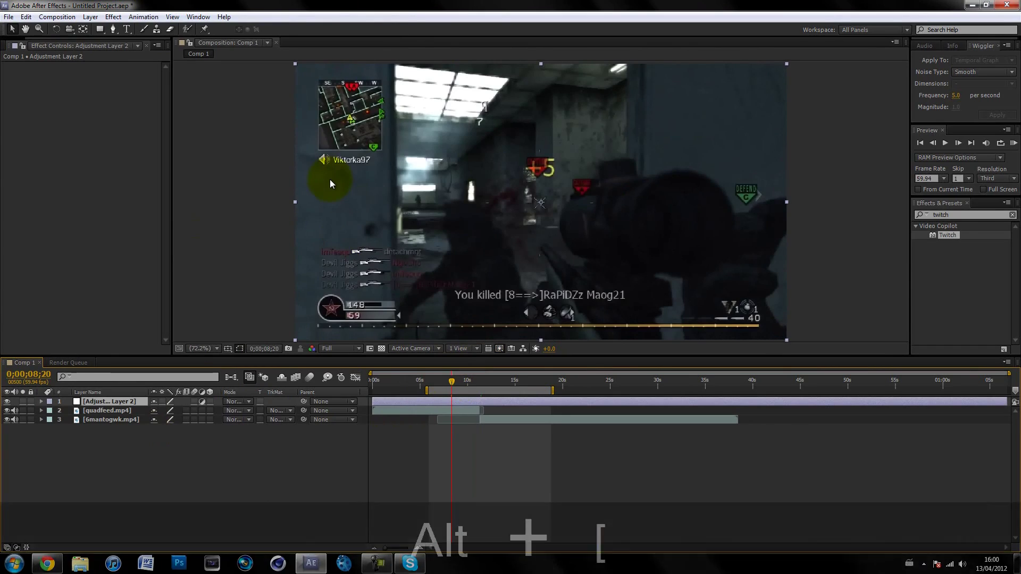
{"action": "key", "text": "alt+bracketleft"}
{"action": "left_click", "coordinate": [505, 379]}
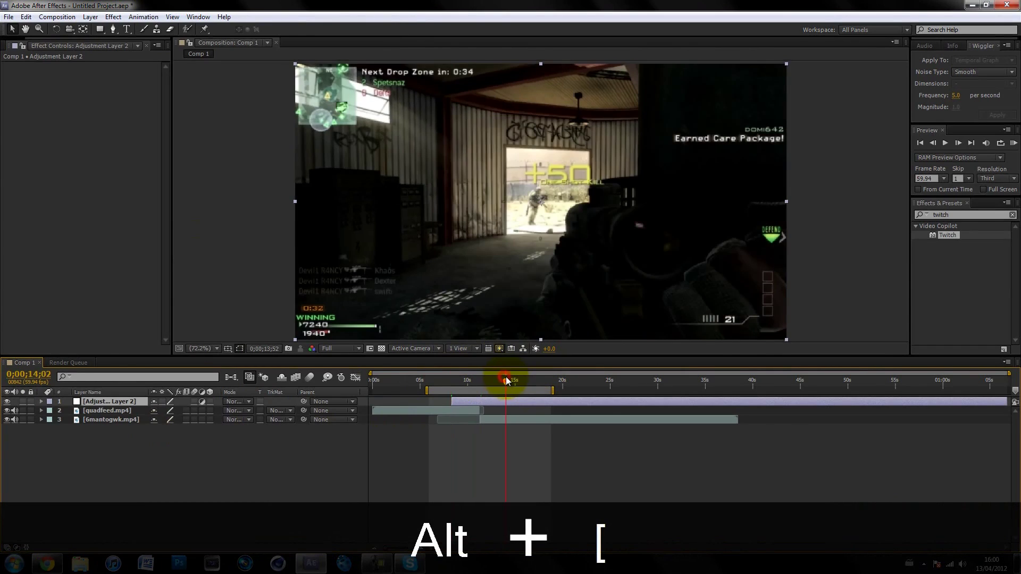
{"action": "key", "text": "alt+bracketright"}
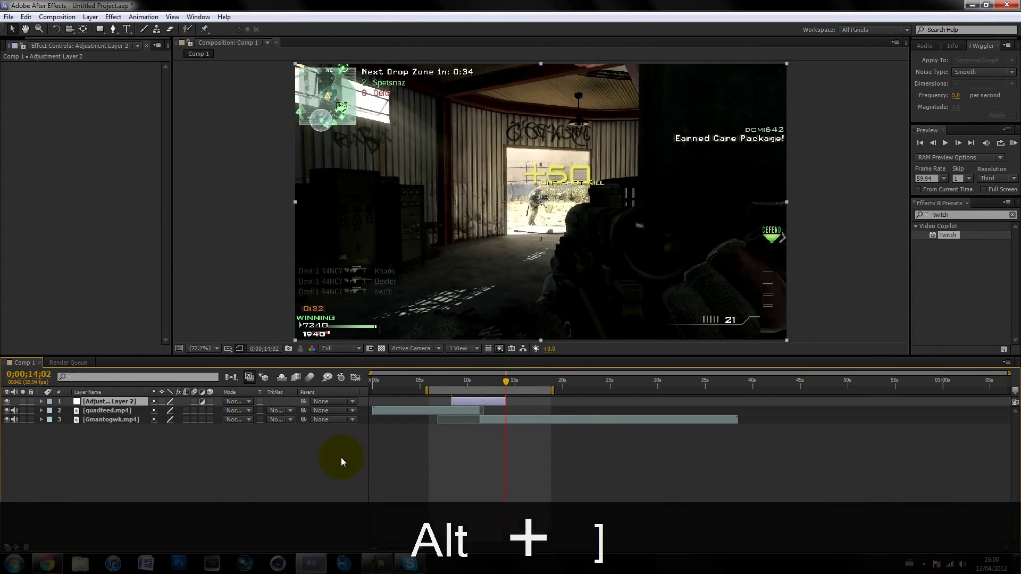
{"action": "left_click", "coordinate": [420, 547]}
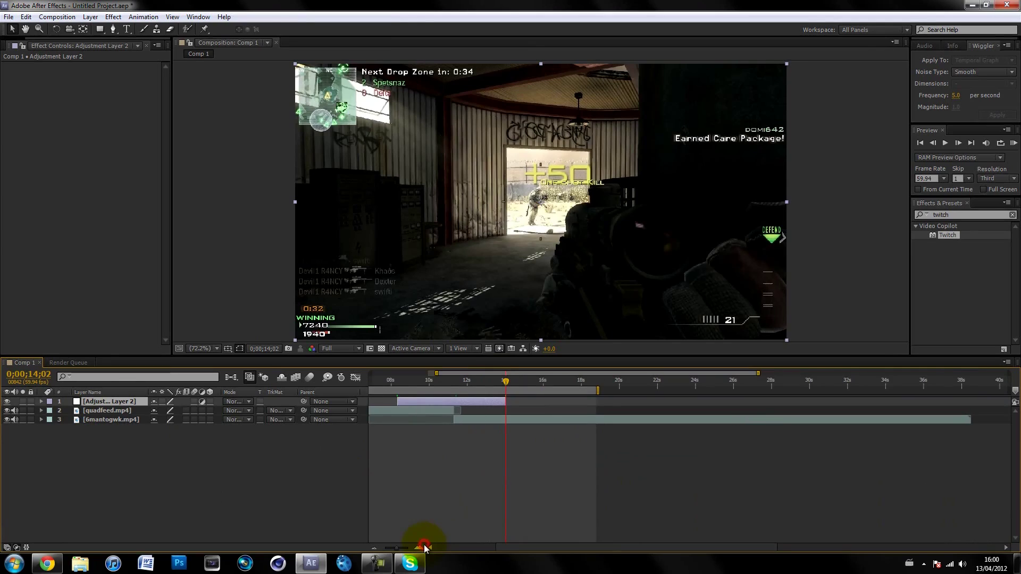
{"action": "left_click_drag", "start_coordinate": [534, 548], "coordinate": [505, 541]}
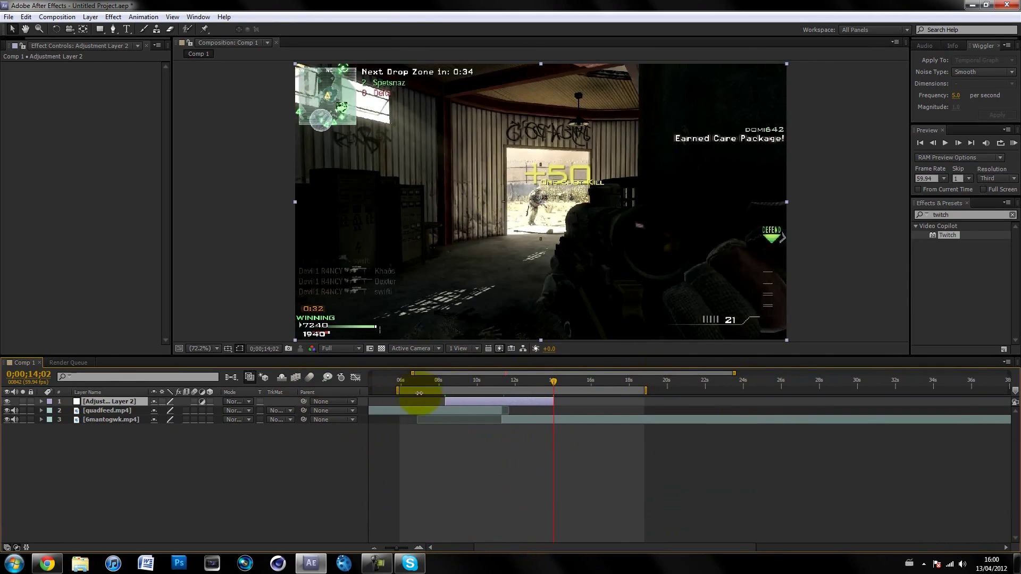
Step: Rename the adjustment layer to 'twitch transition' and park the time near 10.8 seconds
{"action": "key", "text": "Return"}
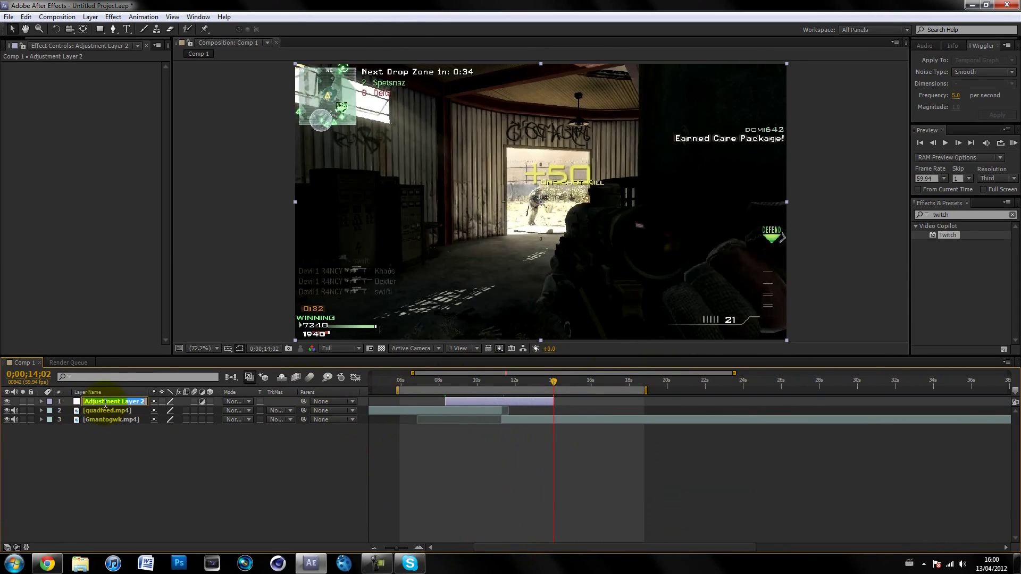
{"action": "type", "text": "twitch transition"}
{"action": "key", "text": "Return"}
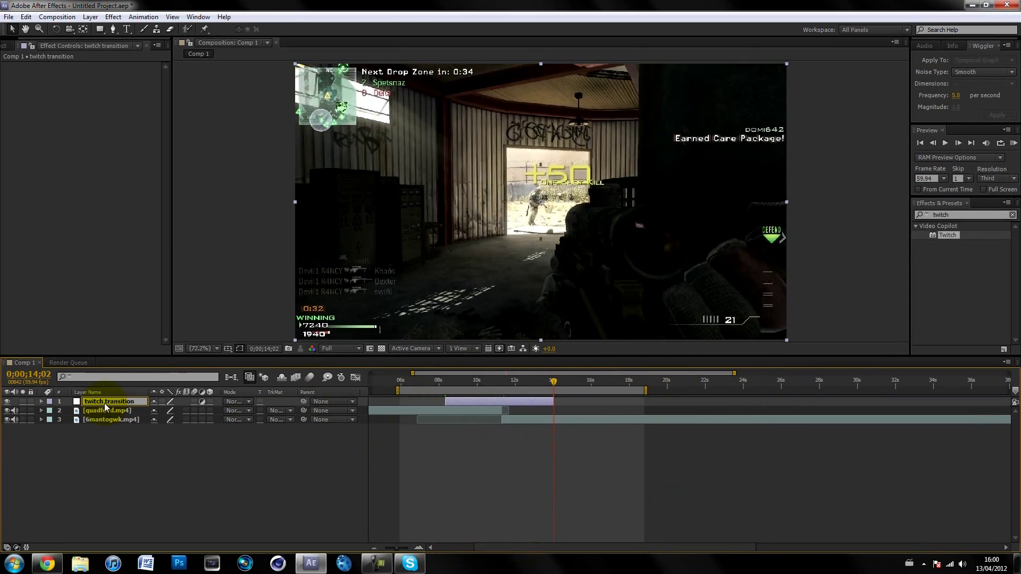
{"action": "left_click", "coordinate": [105, 475]}
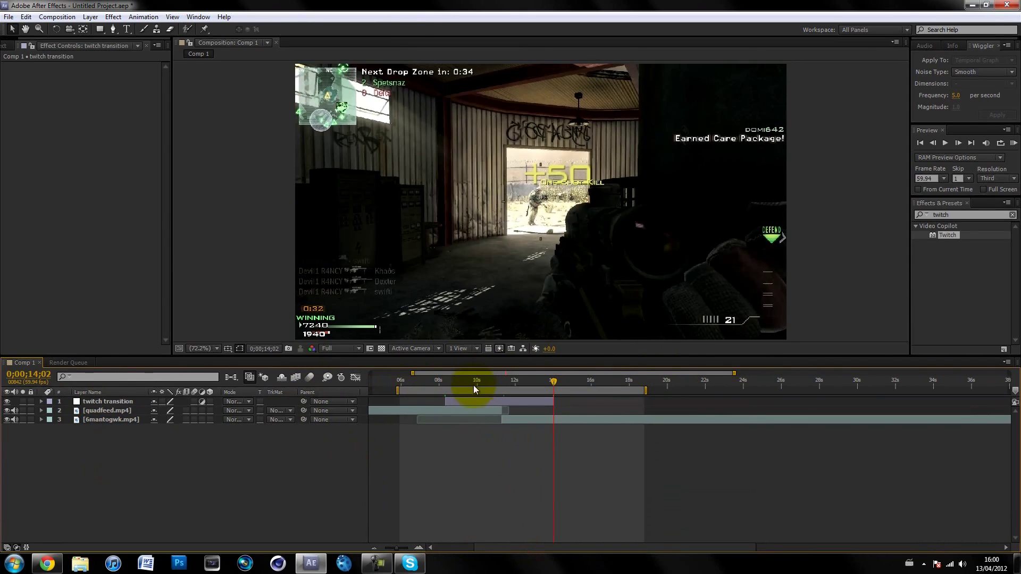
{"action": "mouse_move", "coordinate": [467, 381]}
{"action": "left_mouse_down"}
{"action": "mouse_move", "coordinate": [515, 380]}
{"action": "mouse_move", "coordinate": [482, 369]}
{"action": "left_mouse_up"}
Step: Apply the Twitch effect from Effects & Presets to the twitch transition layer
{"action": "left_click_drag", "start_coordinate": [950, 235], "coordinate": [480, 402]}
{"action": "left_click", "coordinate": [72, 212]}
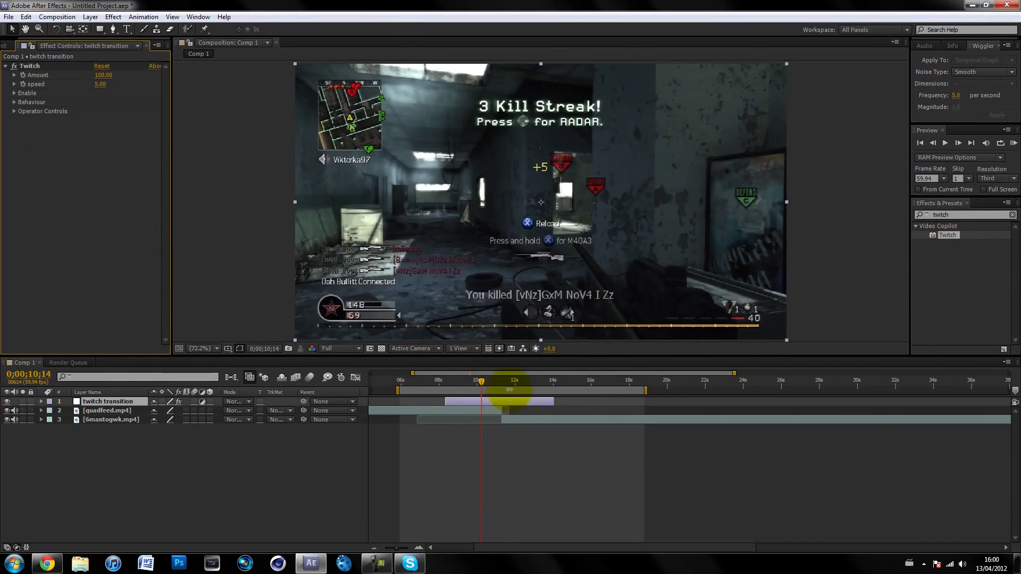
{"action": "left_click", "coordinate": [14, 110]}
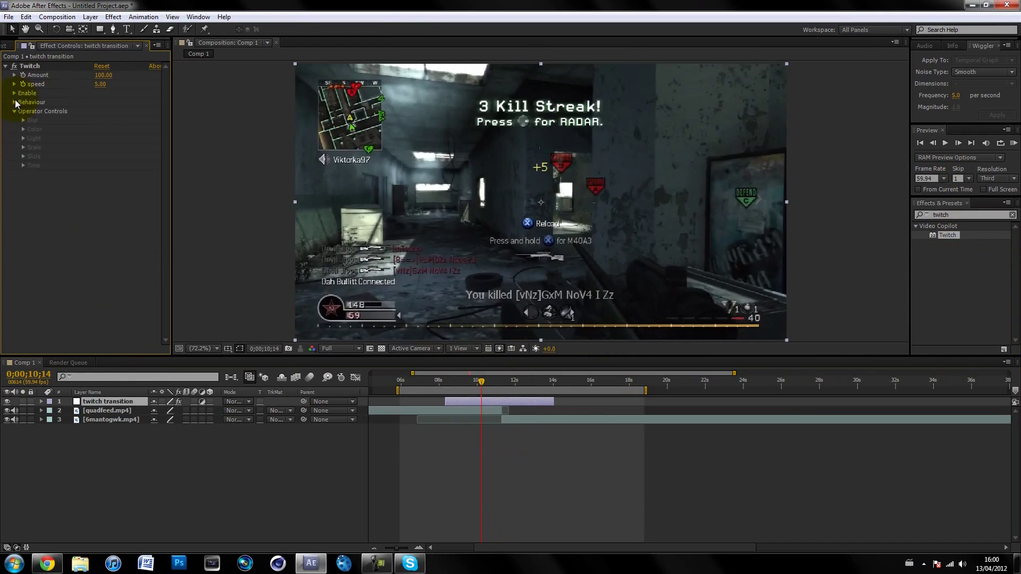
{"action": "left_click", "coordinate": [14, 102]}
Step: Turn on the Slide and Blur operators in Twitch's Enable settings
{"action": "left_click", "coordinate": [14, 102]}
{"action": "left_click", "coordinate": [14, 93]}
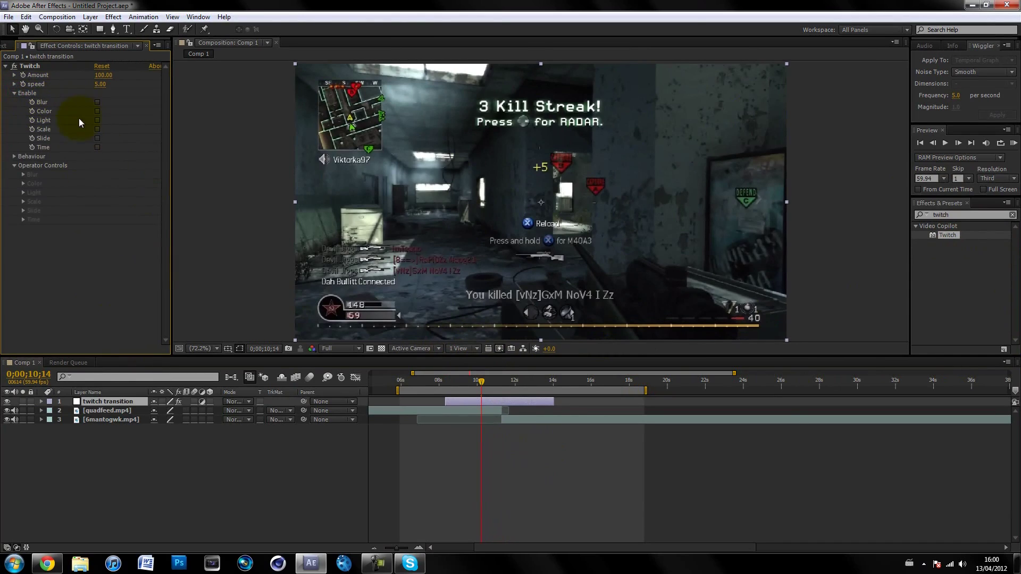
{"action": "left_click", "coordinate": [98, 138]}
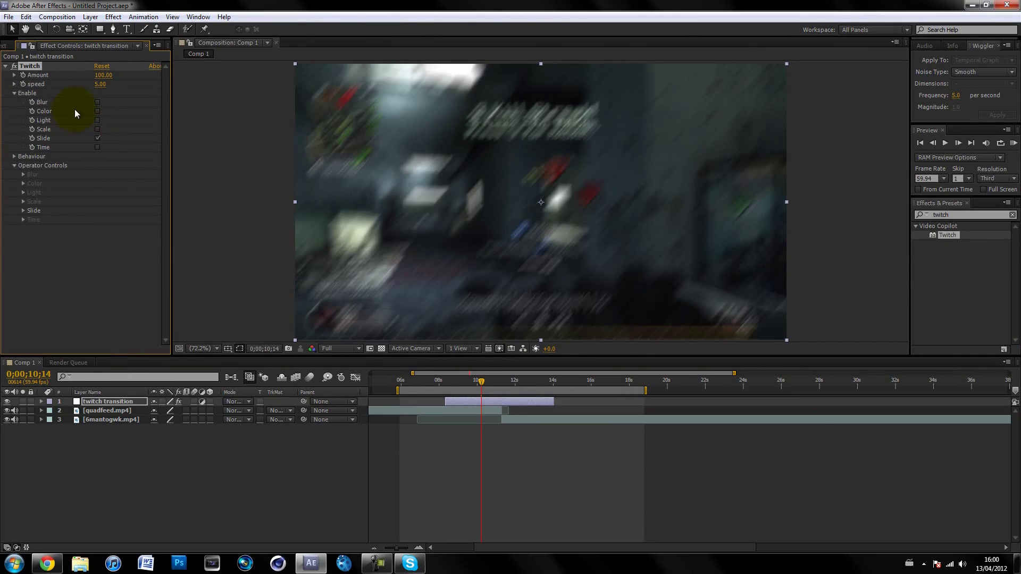
{"action": "left_click", "coordinate": [96, 102]}
{"action": "left_click", "coordinate": [23, 175]}
Step: Try Slide RGB Split values of 24, 100 and 59 while previewing the glitch
{"action": "left_click", "coordinate": [22, 175]}
{"action": "left_click", "coordinate": [23, 210]}
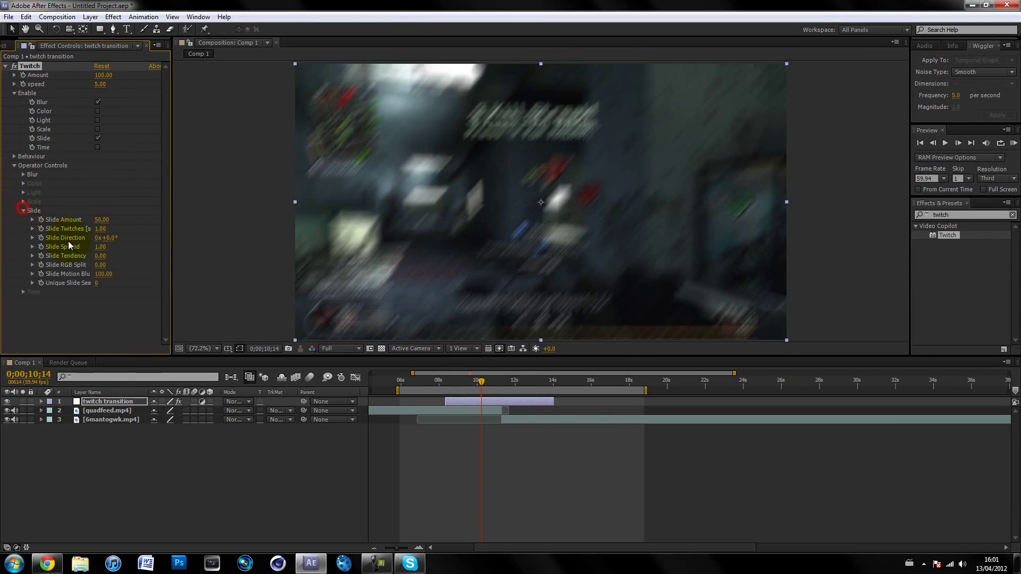
{"action": "left_click_drag", "start_coordinate": [100, 265], "coordinate": [131, 264]}
{"action": "left_click", "coordinate": [101, 265]}
{"action": "type", "text": "100"}
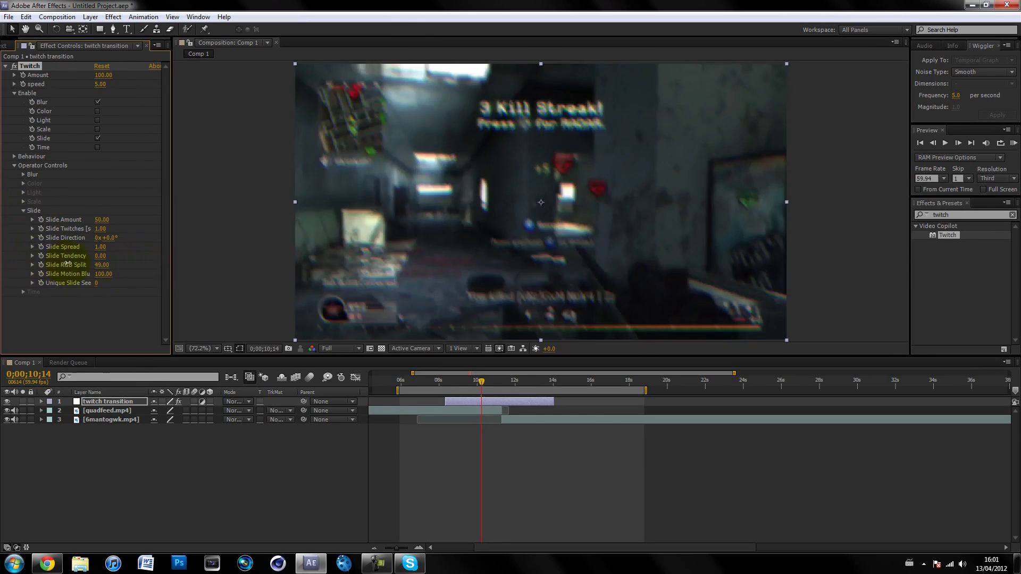
{"action": "key", "text": "Return"}
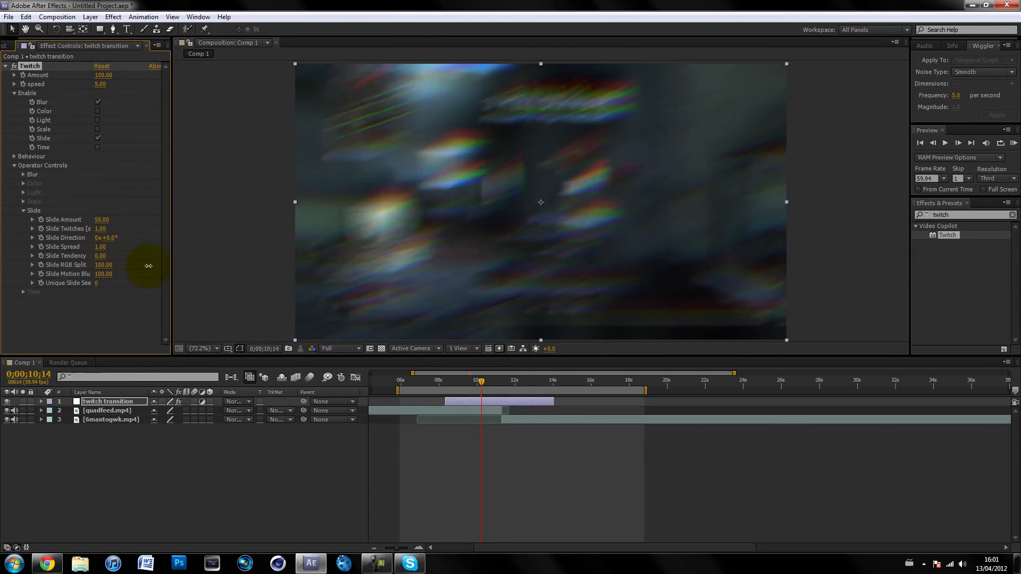
{"action": "left_click_drag", "start_coordinate": [179, 264], "coordinate": [106, 263]}
{"action": "key", "text": "space"}
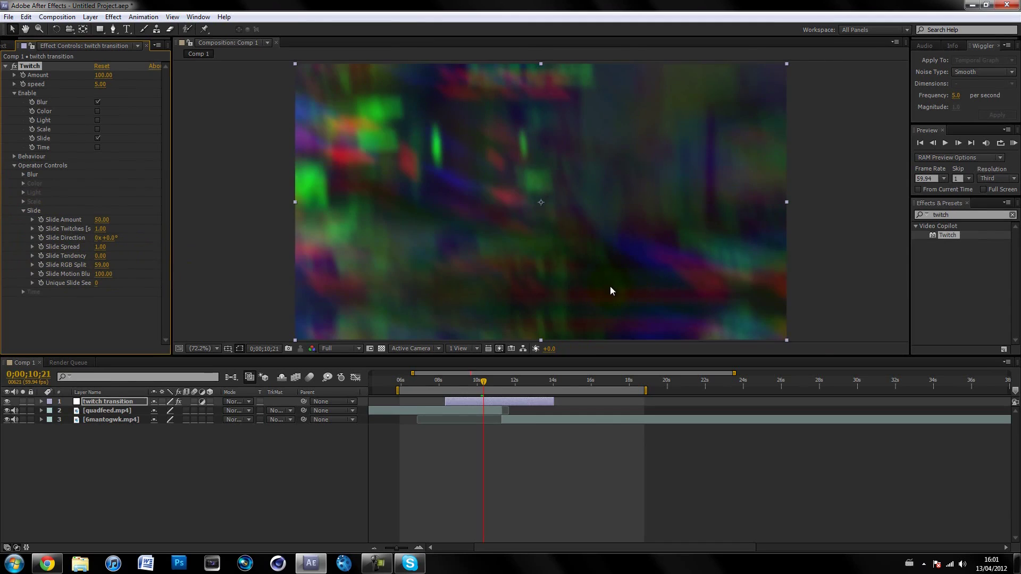
Step: Settle Slide RGB Split at 50 and move the time to 0;00;11;24
{"action": "mouse_move", "coordinate": [101, 265]}
{"action": "left_mouse_down"}
{"action": "mouse_move", "coordinate": [80, 265]}
{"action": "mouse_move", "coordinate": [96, 264]}
{"action": "left_mouse_up"}
{"action": "left_click", "coordinate": [99, 265]}
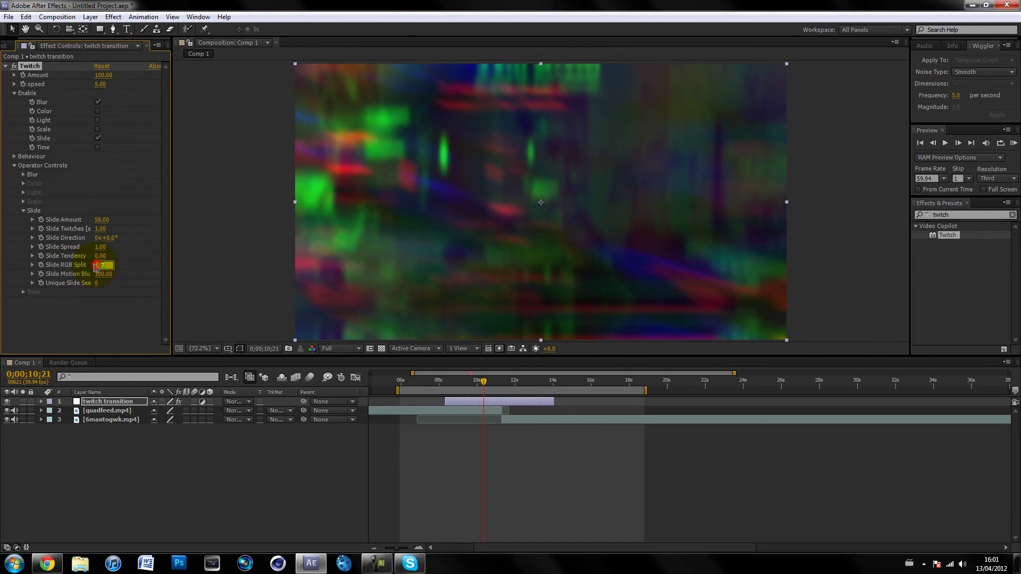
{"action": "key", "text": "Return"}
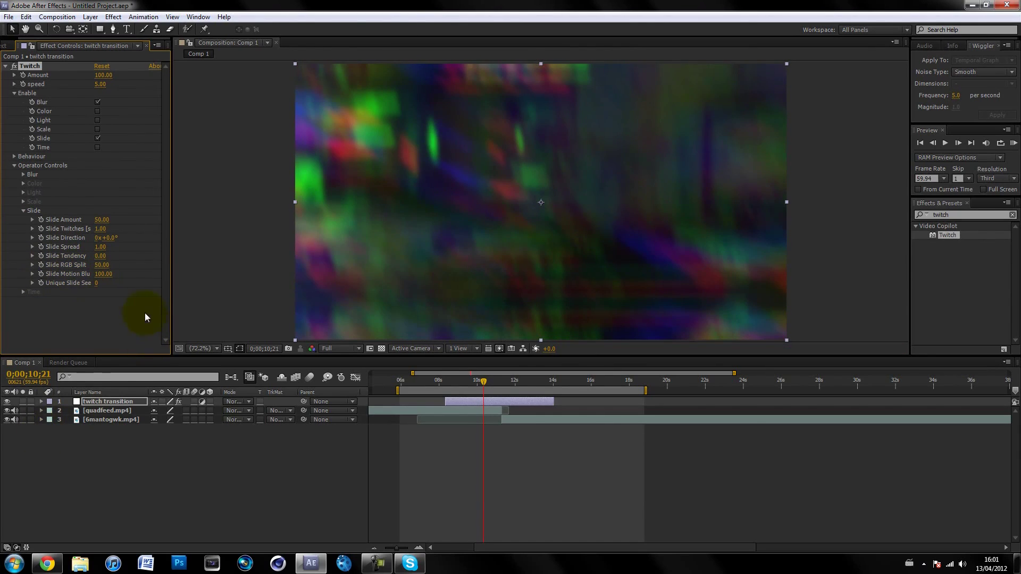
{"action": "left_click", "coordinate": [104, 309]}
{"action": "left_click", "coordinate": [490, 388]}
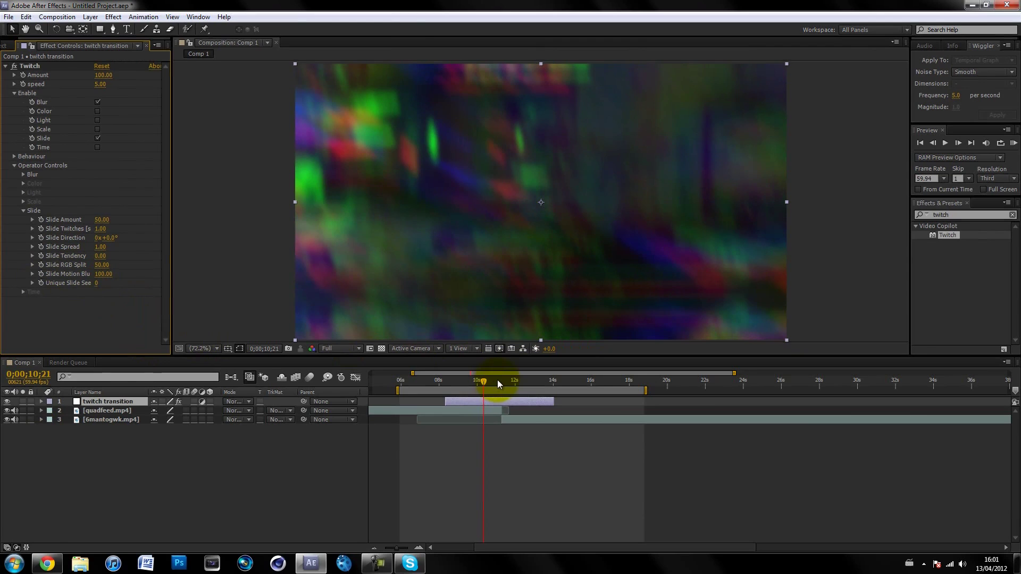
{"action": "left_click_drag", "start_coordinate": [497, 382], "coordinate": [488, 377]}
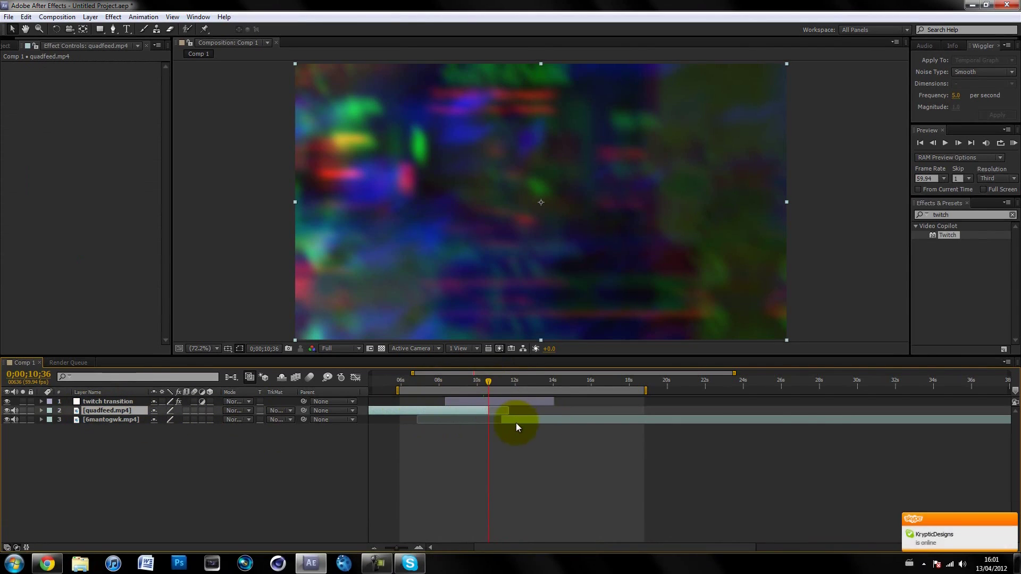
Step: Select the 6mantogwk.mp4 and quadfeed.mp4 clips to trim them at 0;00;10;36
{"action": "left_click", "coordinate": [517, 419]}
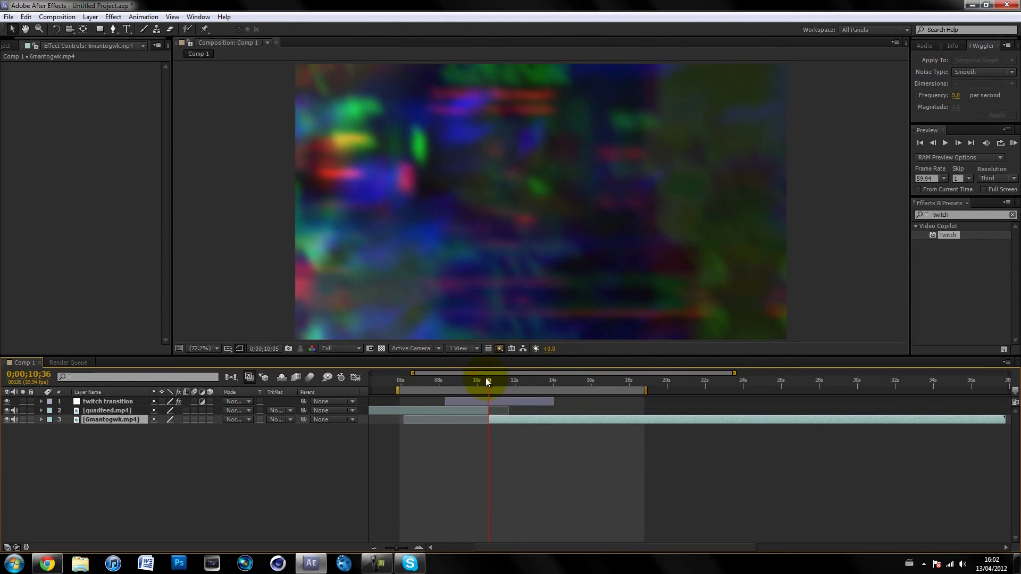
{"action": "left_click", "coordinate": [478, 411]}
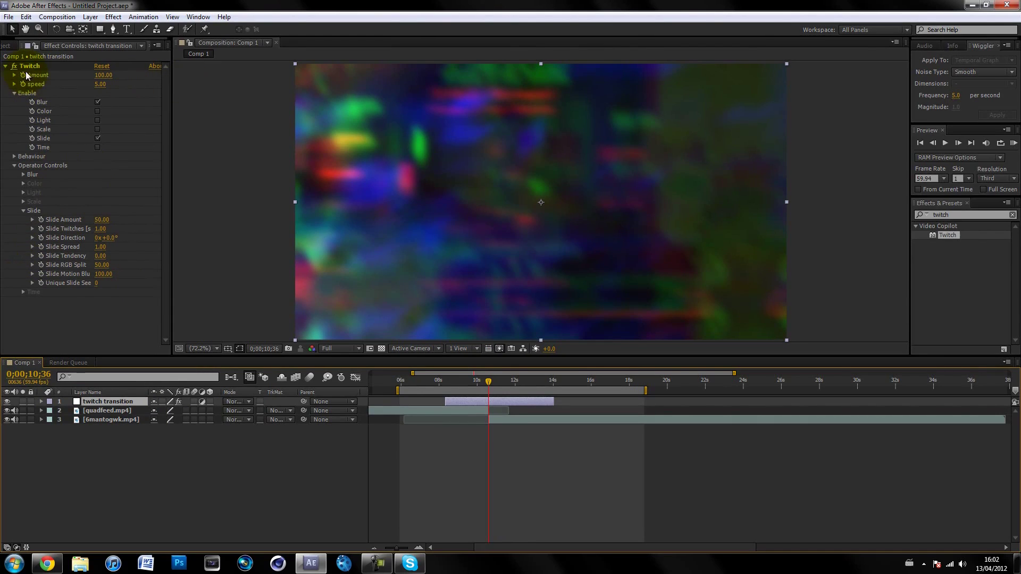
Step: Keyframe Twitch Amount at 100 at the cut, show it with U, and add a keyframe at 0;00;08;36
{"action": "left_click", "coordinate": [22, 73]}
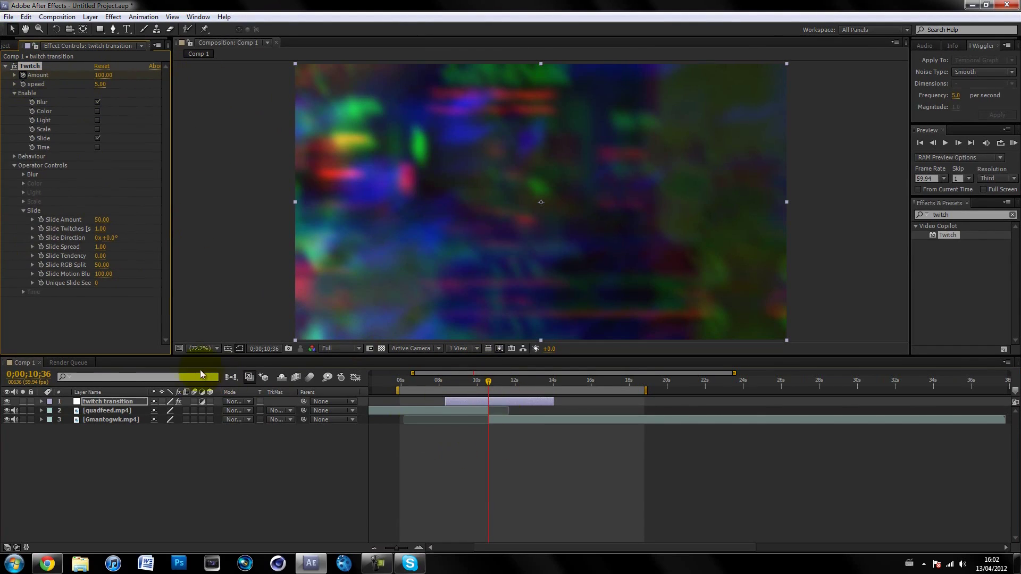
{"action": "left_click", "coordinate": [468, 406]}
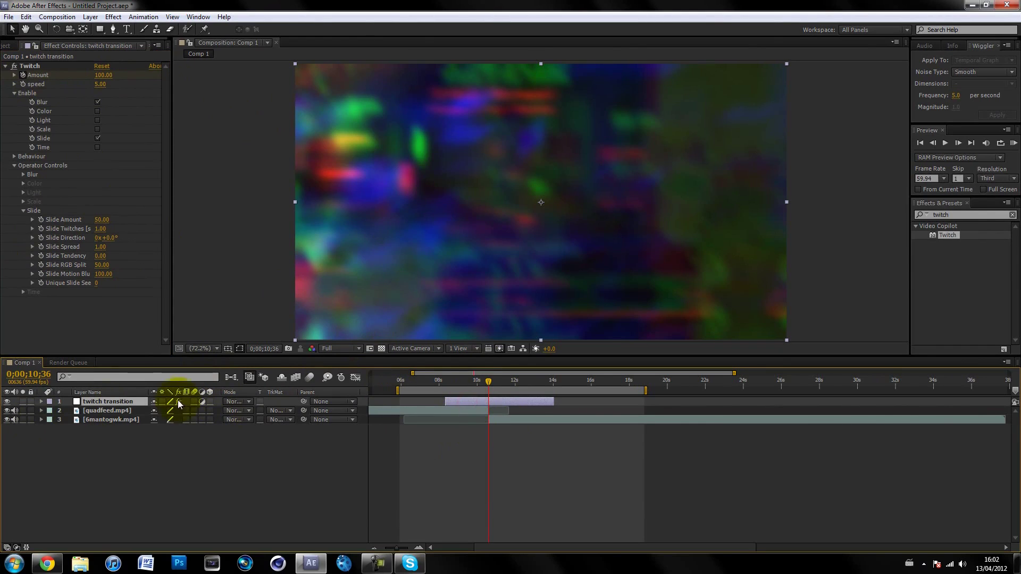
{"action": "key", "text": "u"}
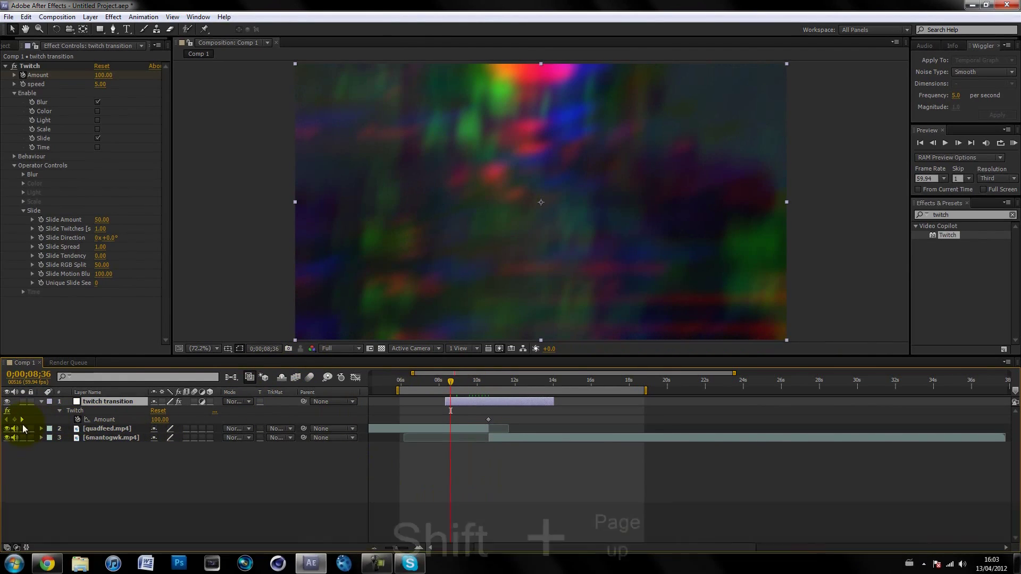
{"action": "left_click", "coordinate": [159, 420]}
Step: Set the 0;00;08;36 Amount keyframe to 0 and scrub to check the glitch building
{"action": "type", "text": "0"}
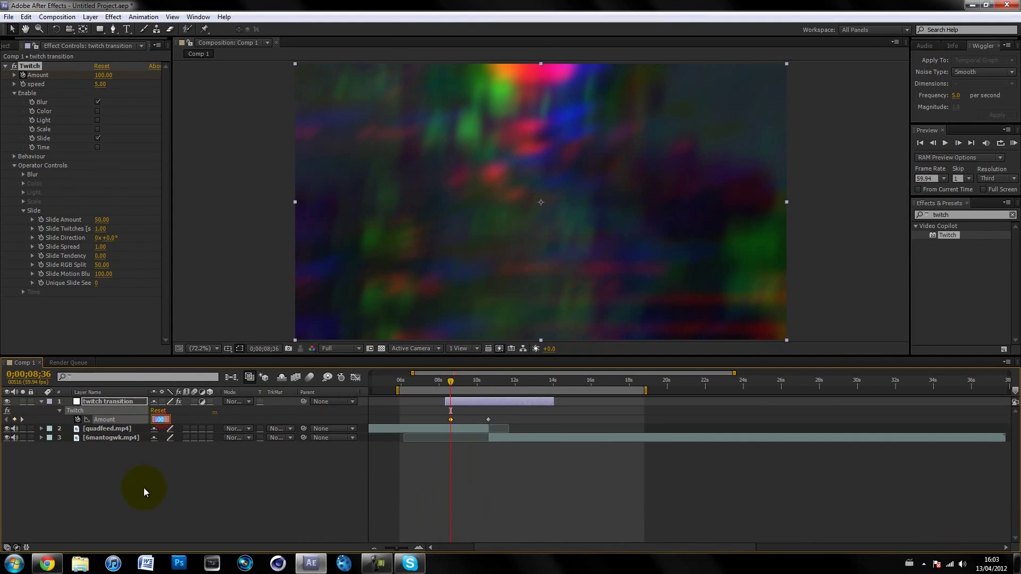
{"action": "left_click", "coordinate": [143, 488]}
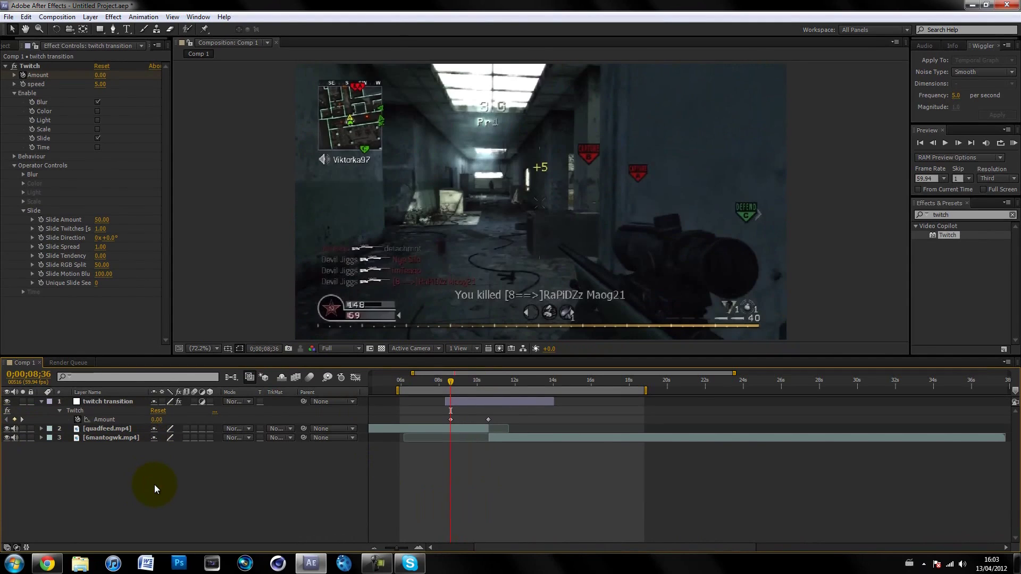
{"action": "left_click_drag", "start_coordinate": [451, 378], "coordinate": [499, 384]}
{"action": "key", "text": "j"}
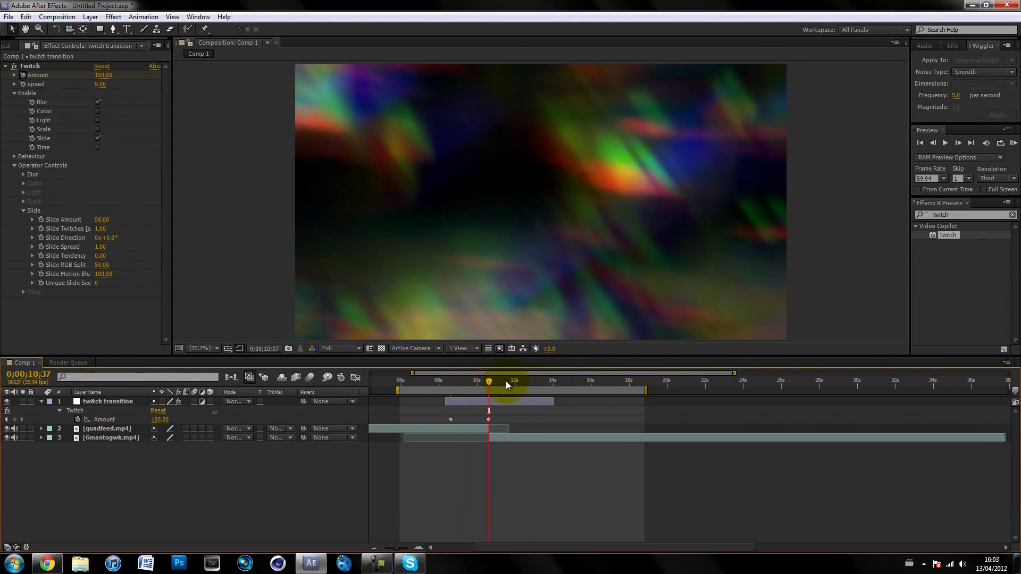
{"action": "left_click_drag", "start_coordinate": [486, 381], "coordinate": [485, 380]}
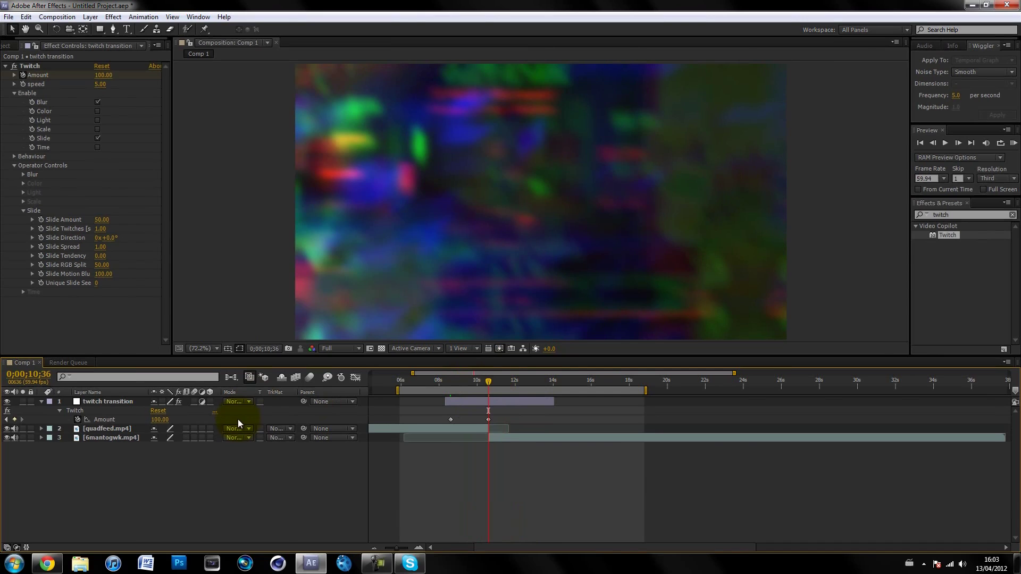
Step: Add an Amount keyframe of 0 at 0;00;12;06 and review the glitch fading out
{"action": "key", "text": "shift+Page_Down"}
{"action": "key", "text": "shift+Page_Down"}
{"action": "key", "text": "shift+Page_Down"}
{"action": "key", "text": "shift+Page_Down"}
{"action": "key", "text": "shift+Page_Down"}
{"action": "key", "text": "shift+Page_Down"}
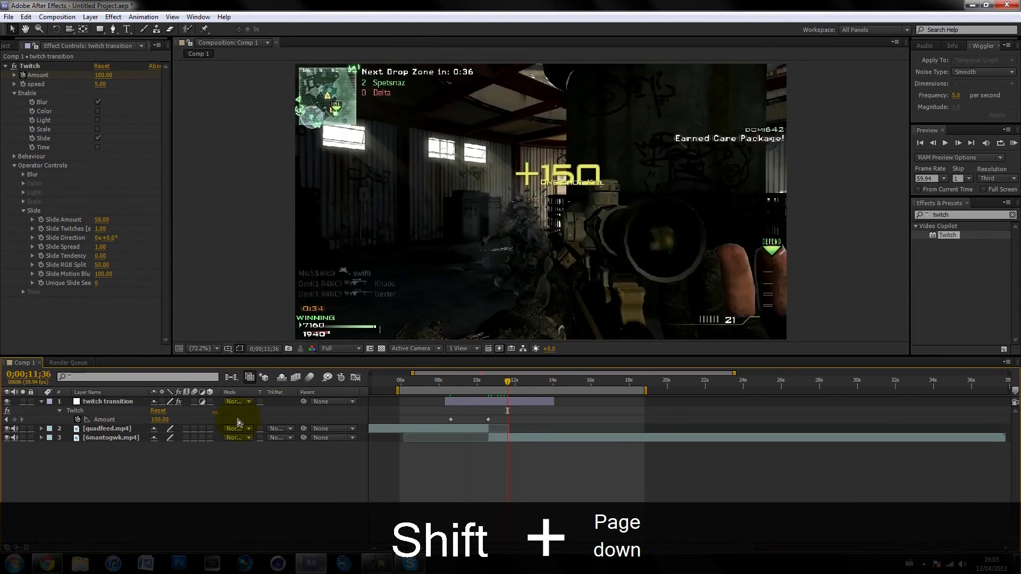
{"action": "key", "text": "shift+Page_Down"}
{"action": "key", "text": "shift+Page_Down"}
{"action": "key", "text": "shift+Page_Down"}
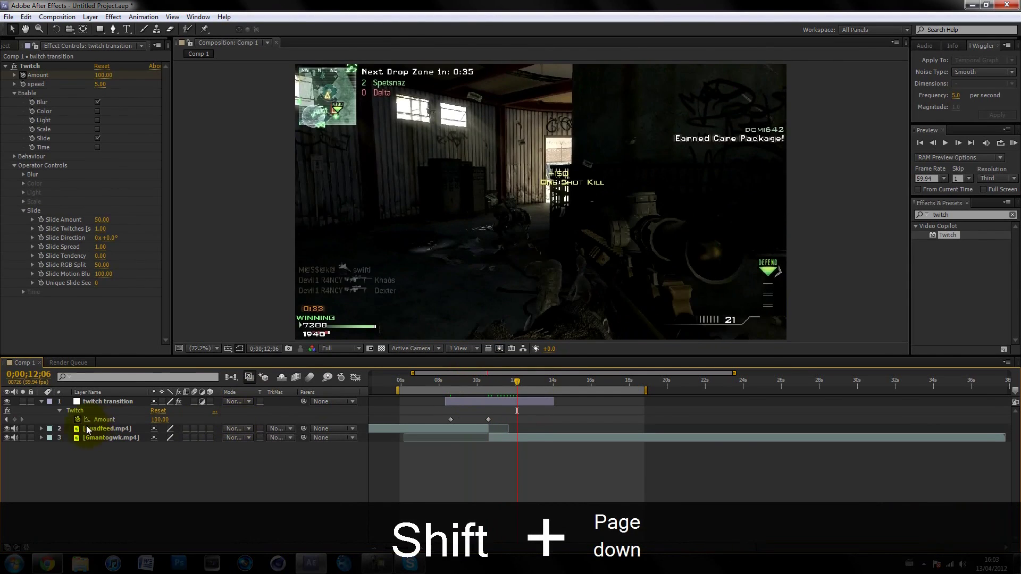
{"action": "left_click", "coordinate": [159, 420]}
{"action": "type", "text": "0"}
{"action": "key", "text": "Return"}
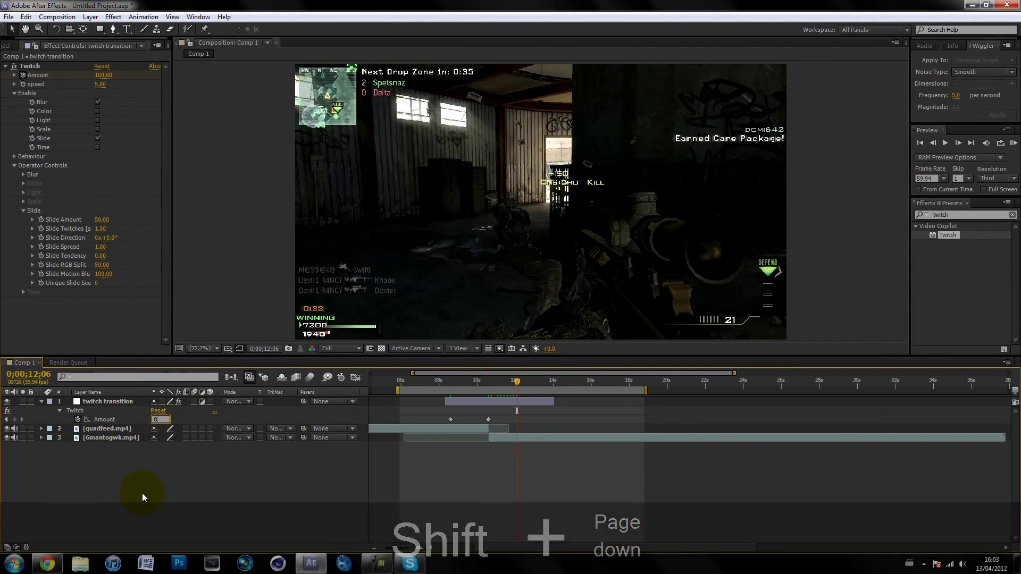
{"action": "left_click_drag", "start_coordinate": [454, 381], "coordinate": [531, 372]}
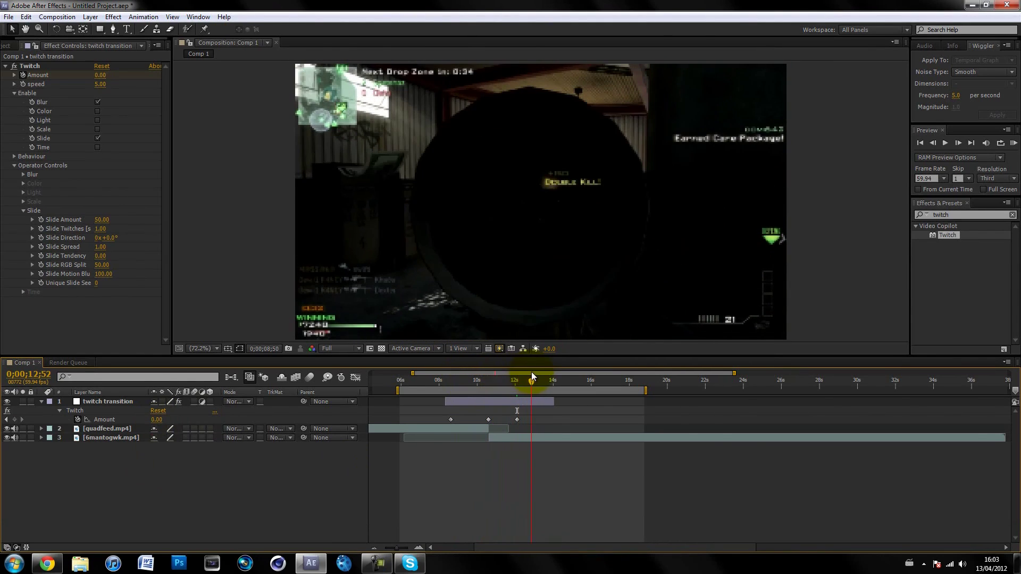
{"action": "left_click", "coordinate": [517, 420]}
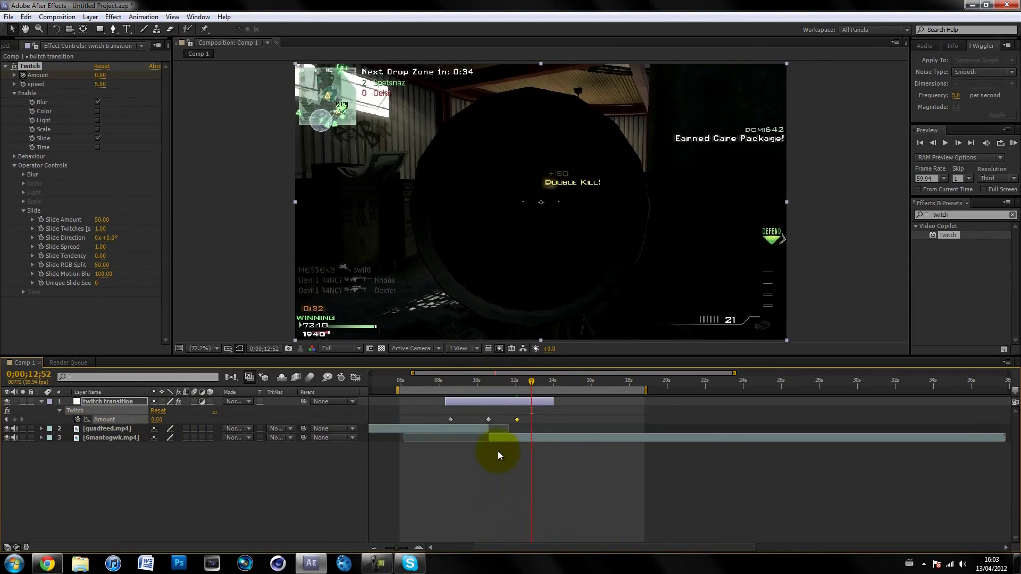
Step: Apply Easy Ease to the first and last 0 Amount keyframes via F9 and Keyframe Assistant
{"action": "left_click", "coordinate": [74, 410]}
{"action": "key", "text": "F9"}
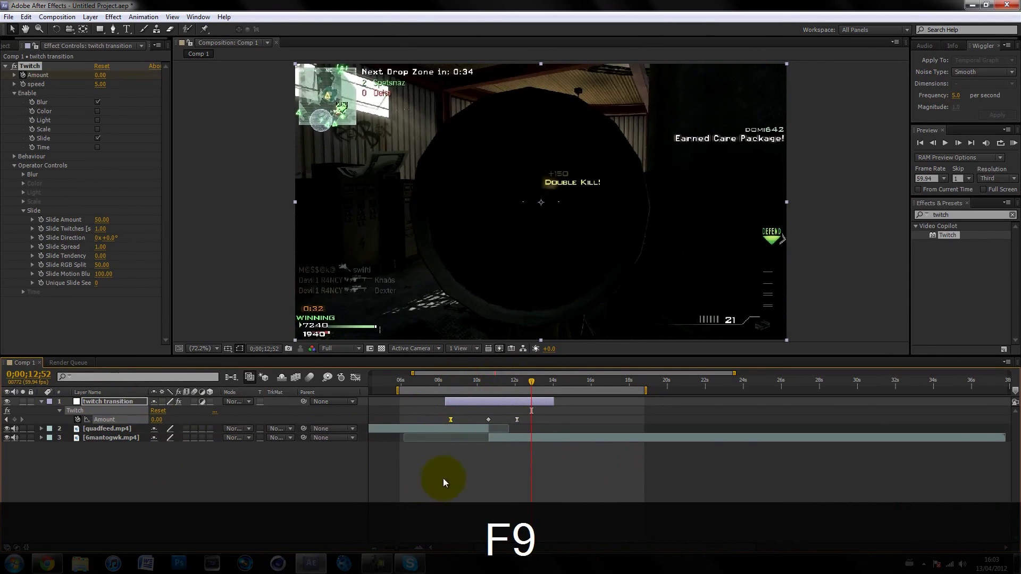
{"action": "left_click_drag", "start_coordinate": [451, 381], "coordinate": [514, 379]}
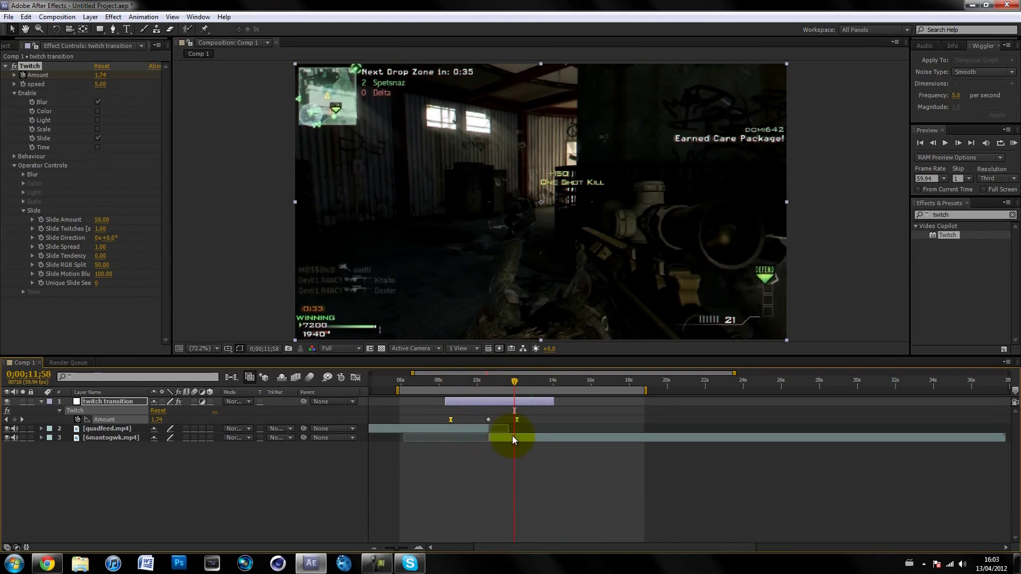
{"action": "right_click", "coordinate": [516, 420]}
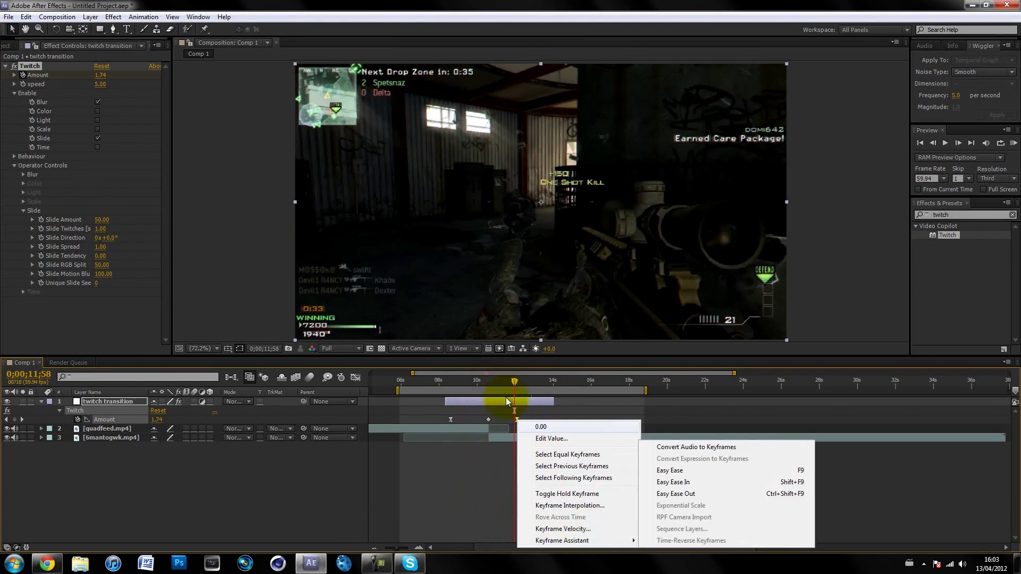
{"action": "mouse_move", "coordinate": [556, 541]}
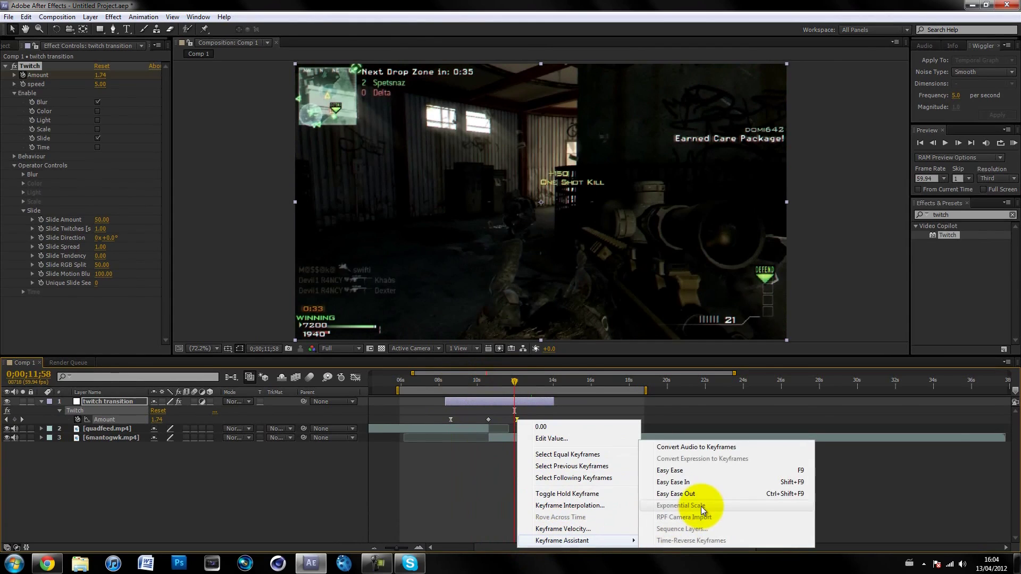
{"action": "left_click", "coordinate": [695, 467]}
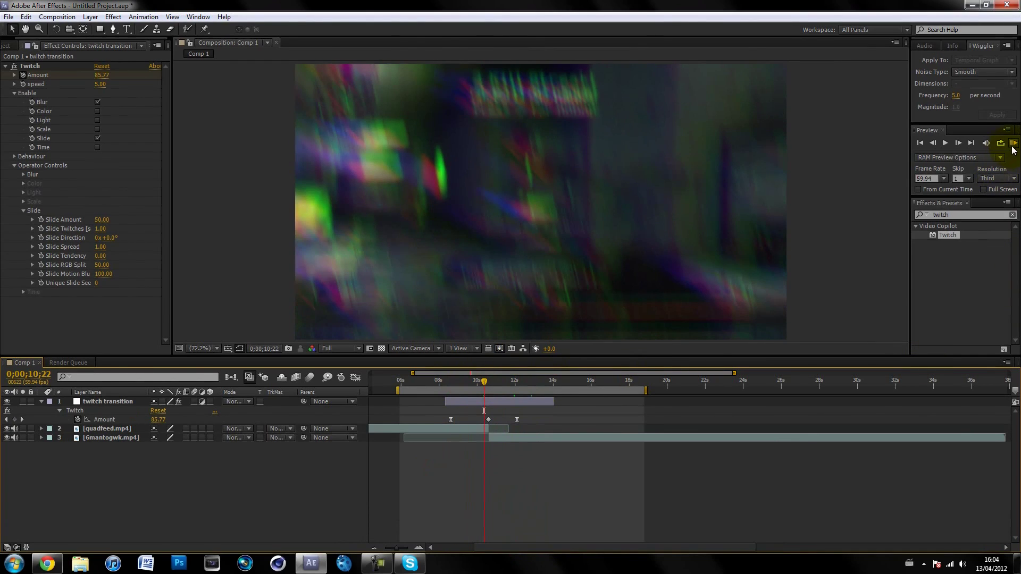
Step: RAM preview the transition, stop it, and return to 0;00;09;12 before the glitch
{"action": "left_click", "coordinate": [1012, 147]}
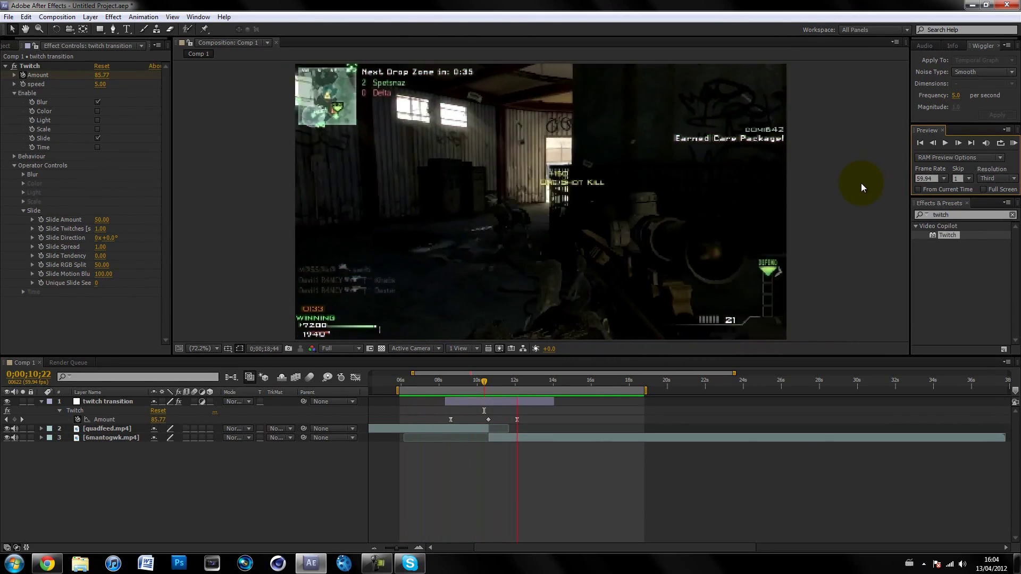
{"action": "left_click", "coordinate": [860, 183]}
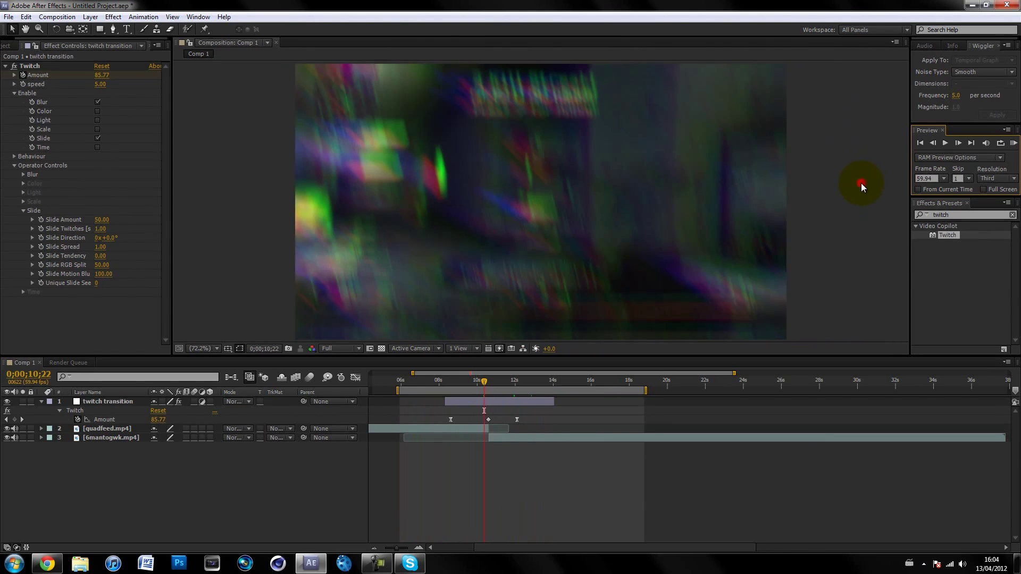
{"action": "left_click_drag", "start_coordinate": [466, 390], "coordinate": [509, 379]}
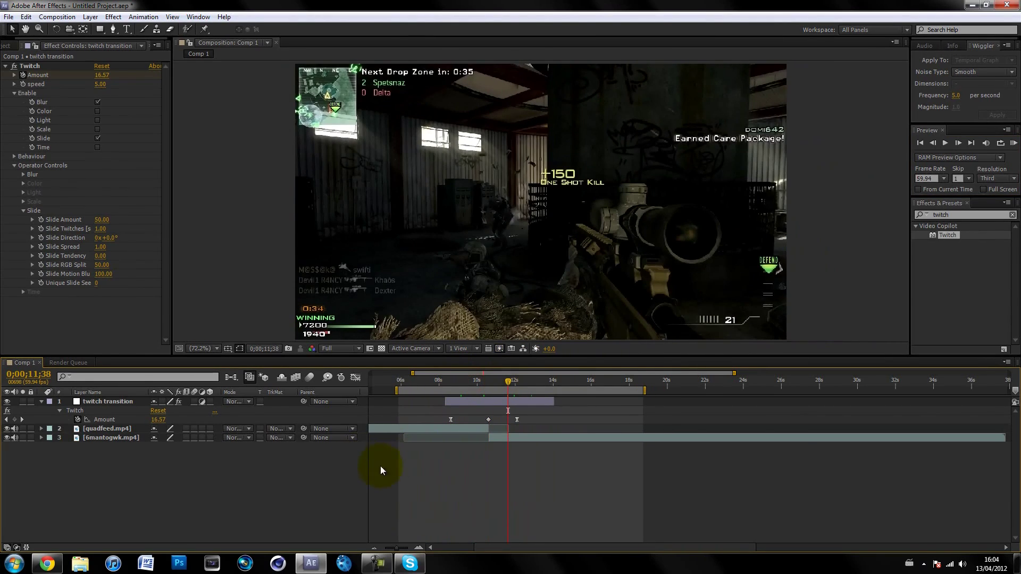
{"action": "left_click", "coordinate": [111, 497]}
Step: Scrub through the glitch peak and the frames after it, then minimize After Effects
{"action": "left_click_drag", "start_coordinate": [461, 384], "coordinate": [515, 384]}
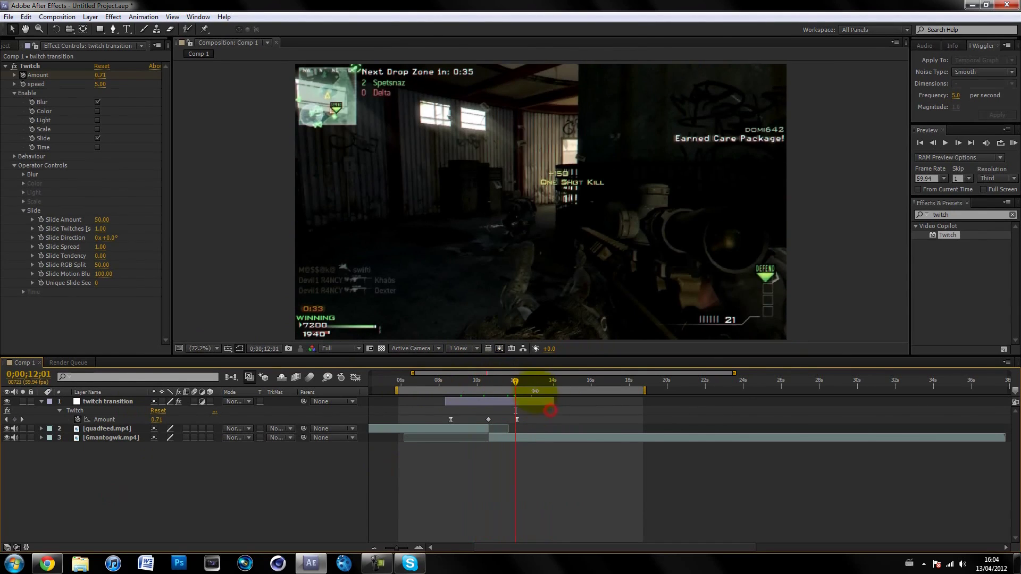
{"action": "left_click", "coordinate": [535, 381]}
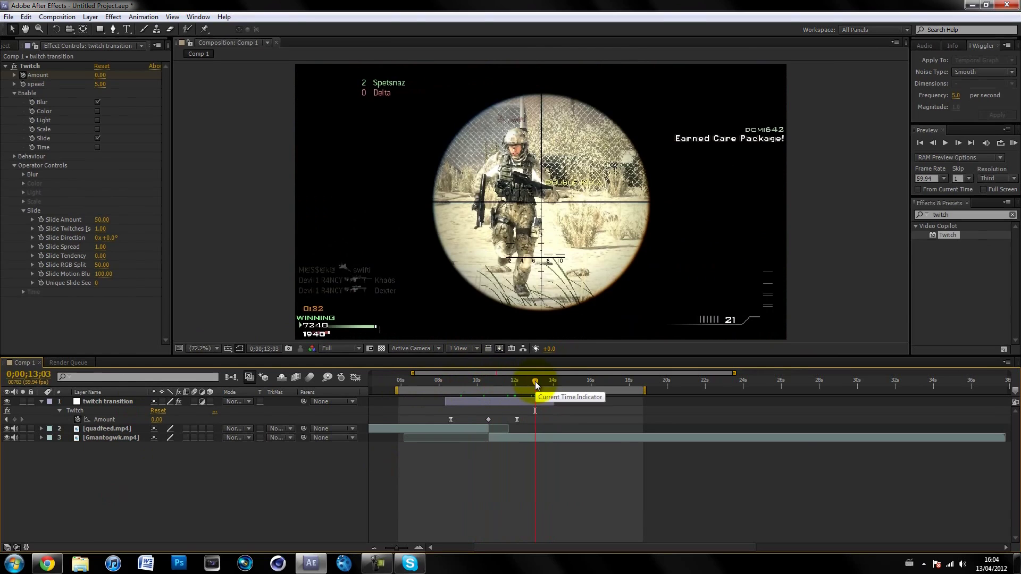
{"action": "mouse_move", "coordinate": [535, 381]}
{"action": "left_mouse_down"}
{"action": "mouse_move", "coordinate": [546, 381]}
{"action": "mouse_move", "coordinate": [485, 365]}
{"action": "mouse_move", "coordinate": [531, 365]}
{"action": "left_mouse_up"}
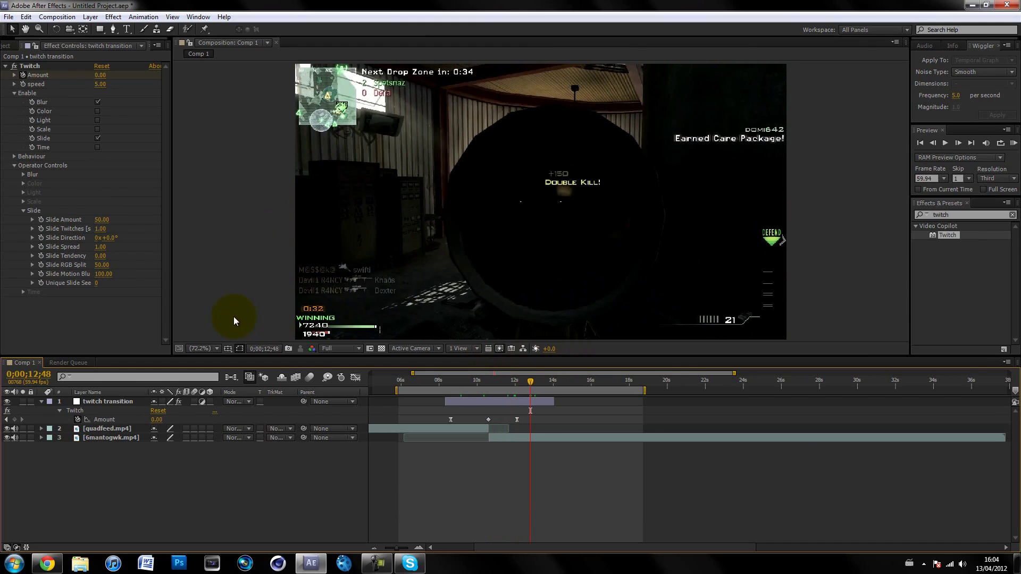
{"action": "left_click_drag", "start_coordinate": [553, 383], "coordinate": [587, 382]}
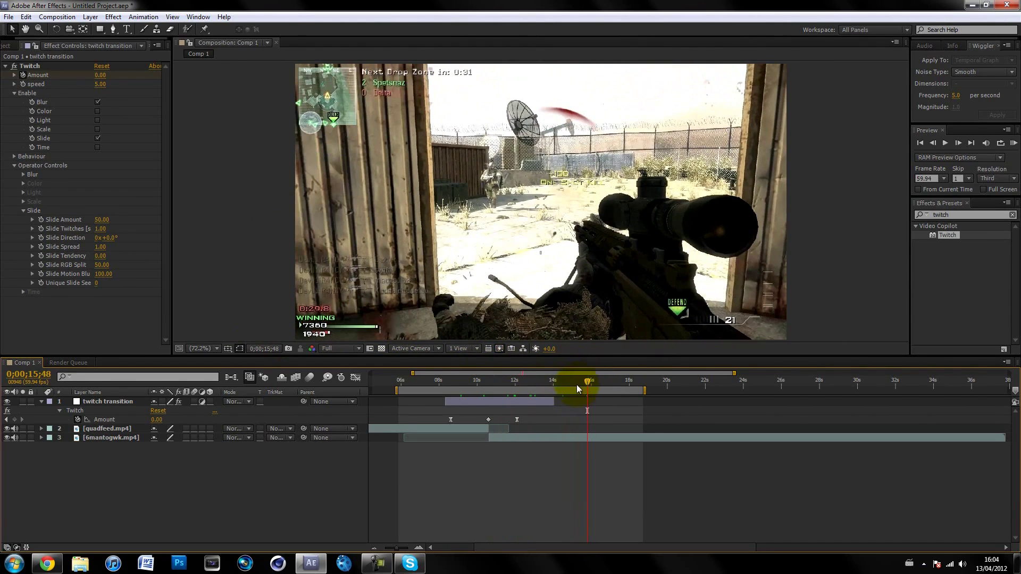
{"action": "left_click_drag", "start_coordinate": [465, 381], "coordinate": [551, 382]}
{"action": "left_click", "coordinate": [972, 5]}
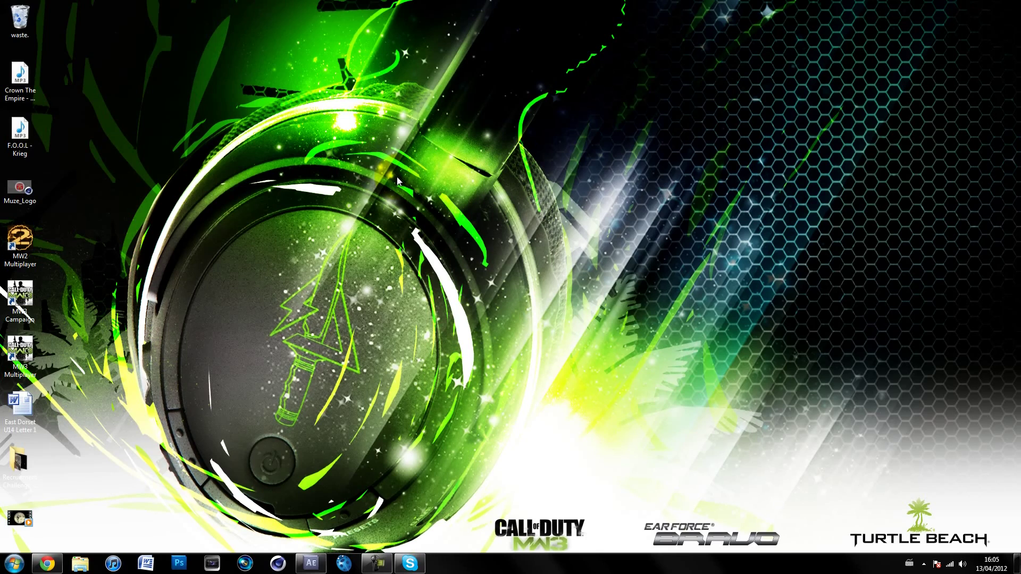